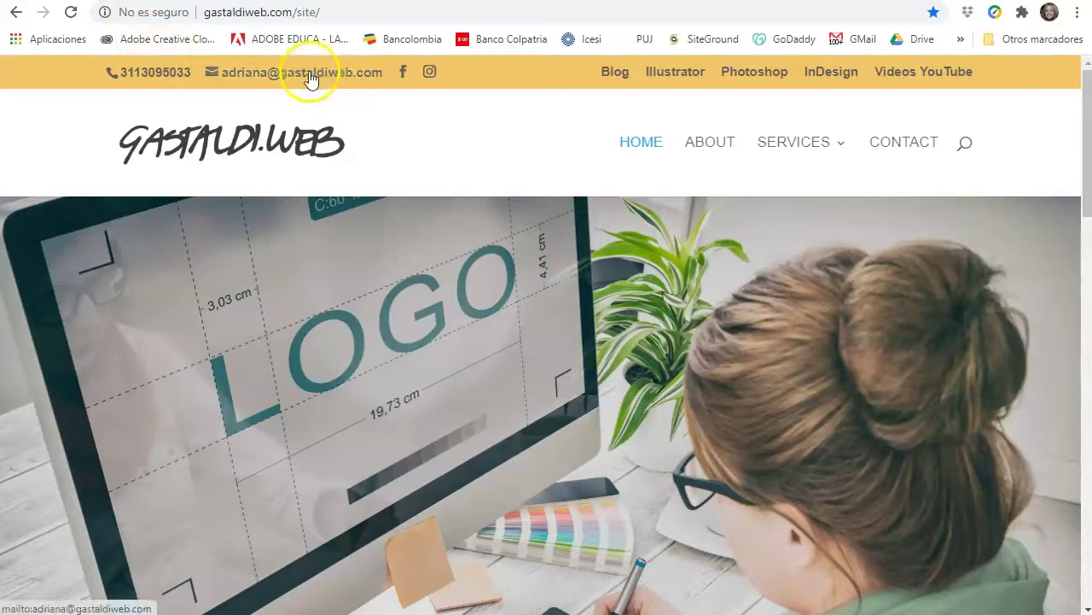
Step: Open the Illustrator section from the site's top yellow bar
click(674, 74)
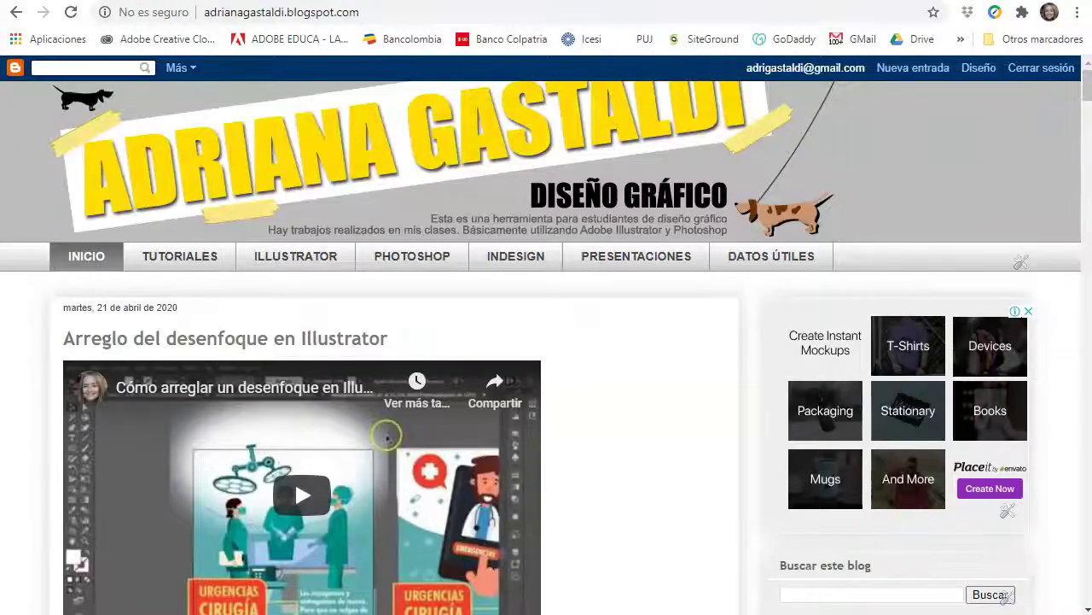
Step: Go from Tutoriales to the gastaldi.web Illustrator page and scroll to the tutorial grid
click(189, 256)
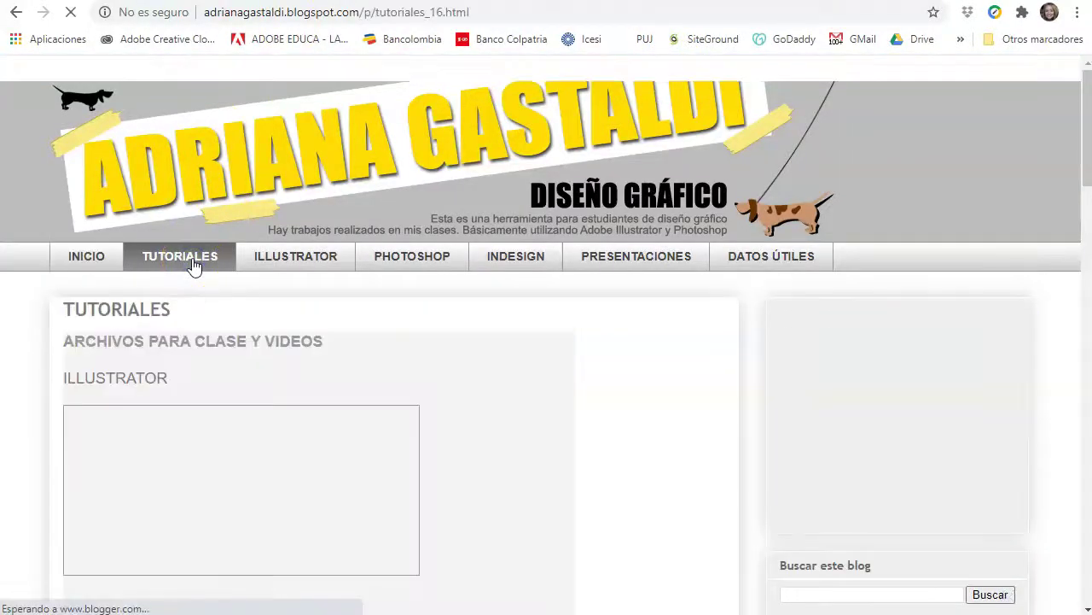
click(182, 480)
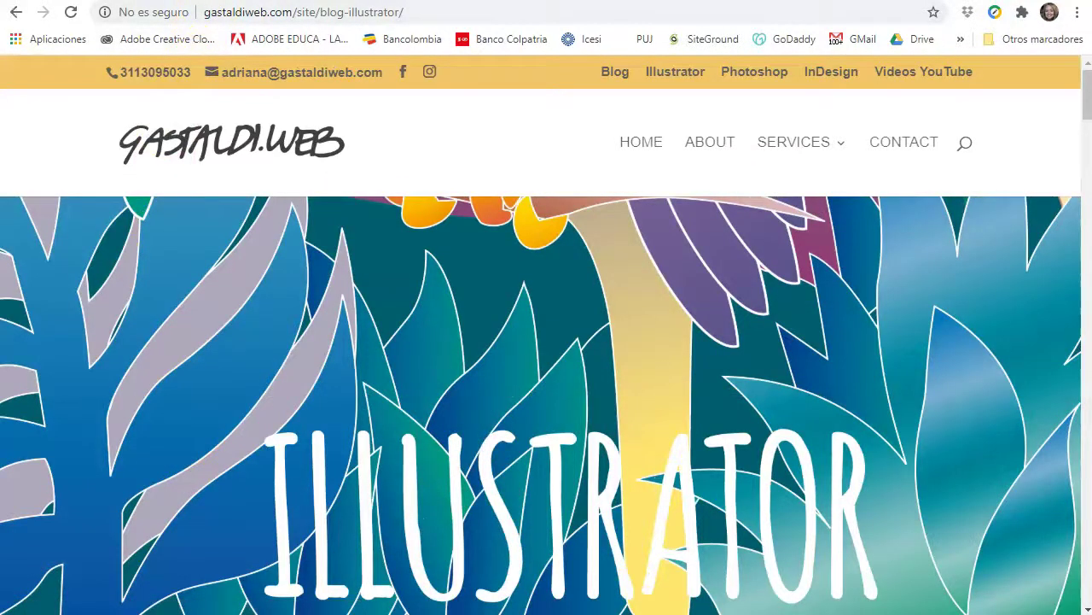
scroll(438, 403, down, 3)
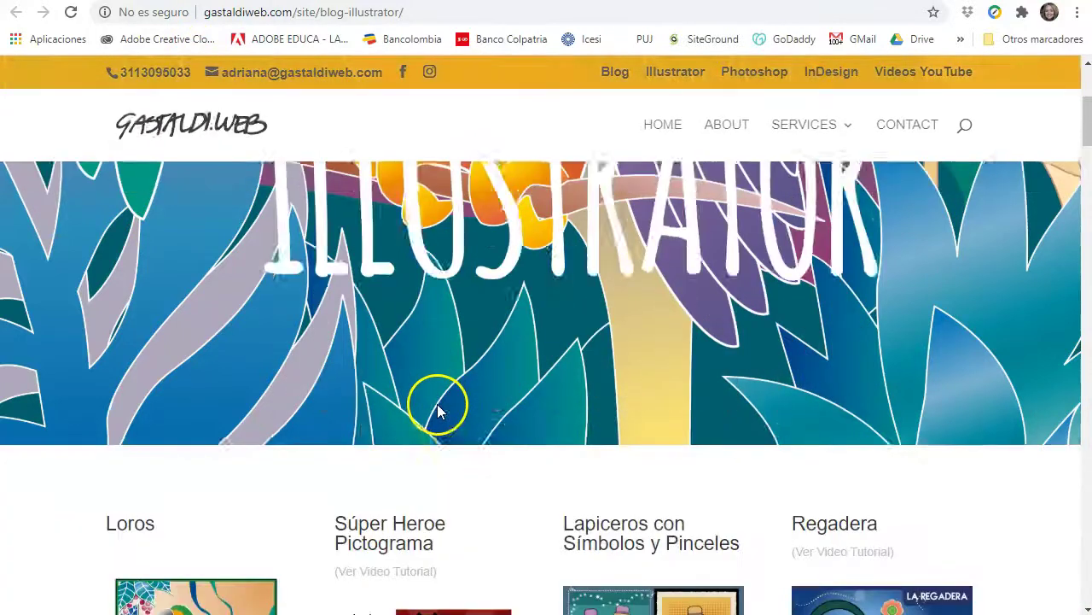
scroll(439, 403, down, 2)
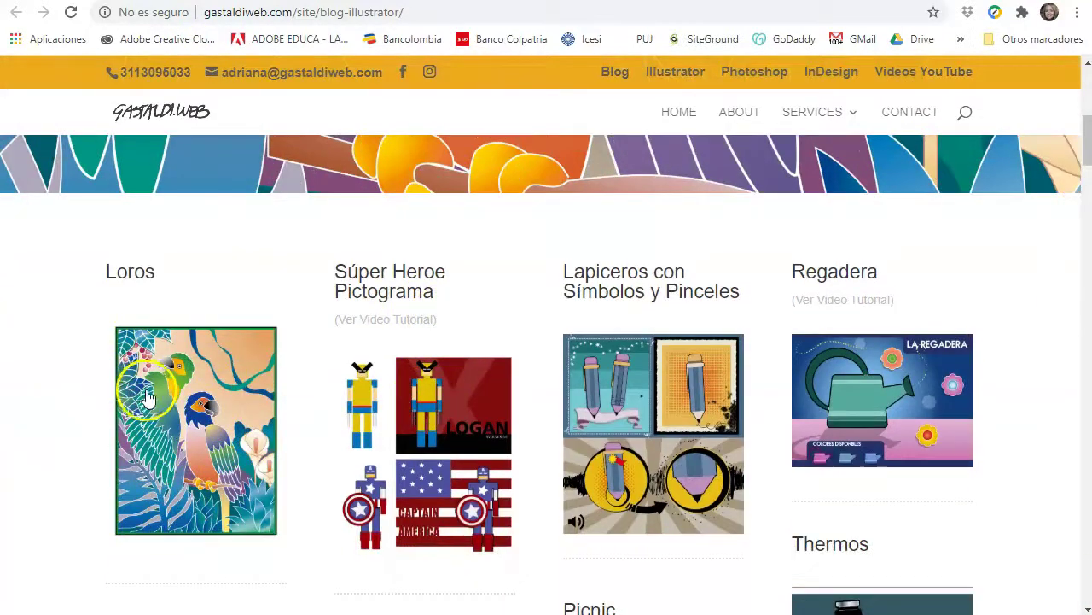
scroll(150, 367, down, 1)
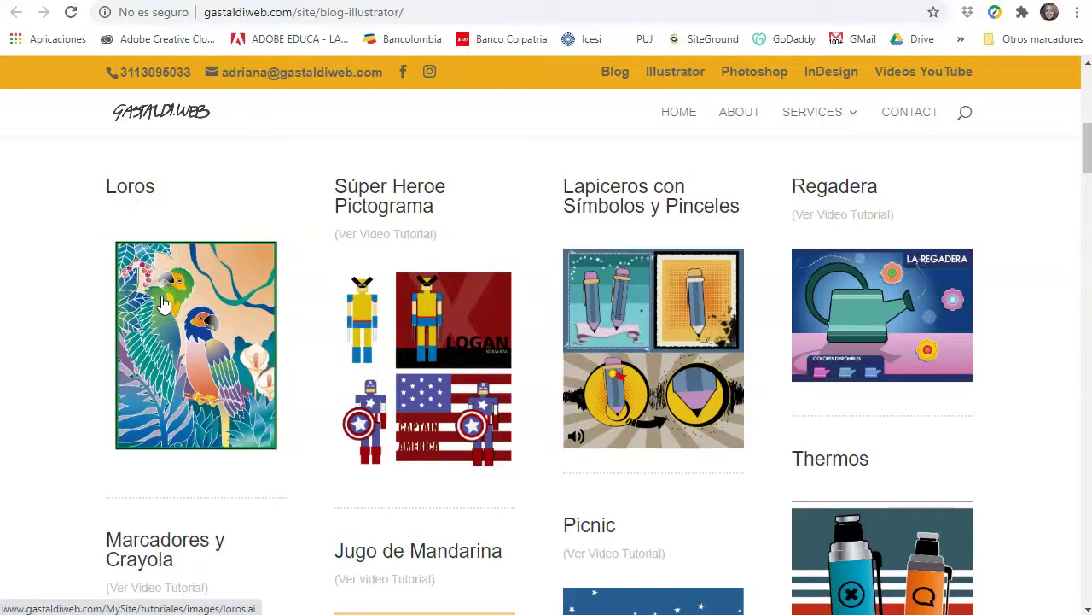
Step: Download loros.ai from the Loros tutorial image and open it from the download bar
click(163, 305)
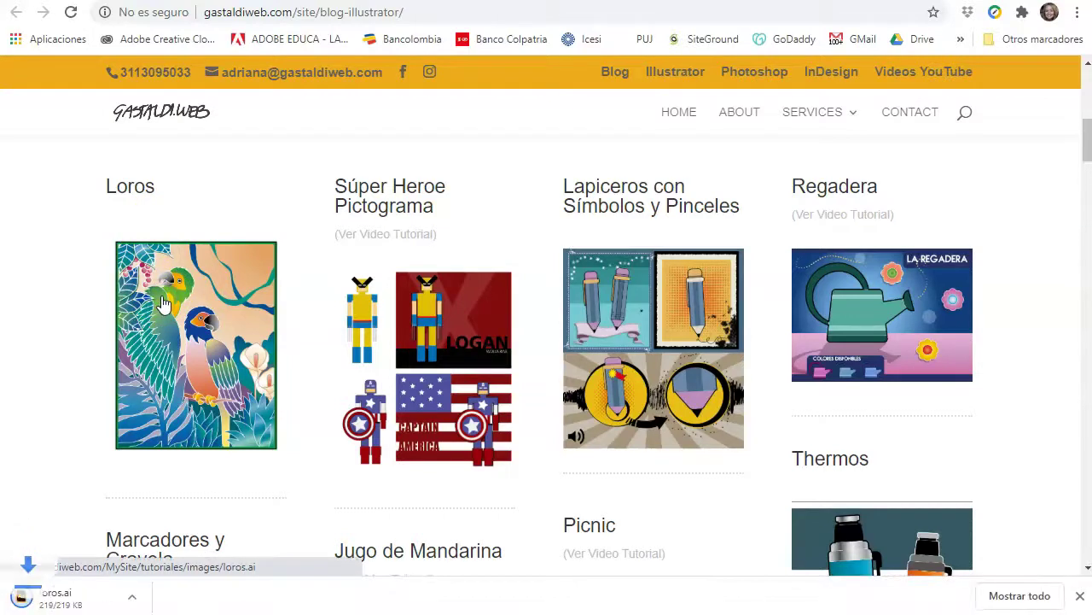
click(53, 600)
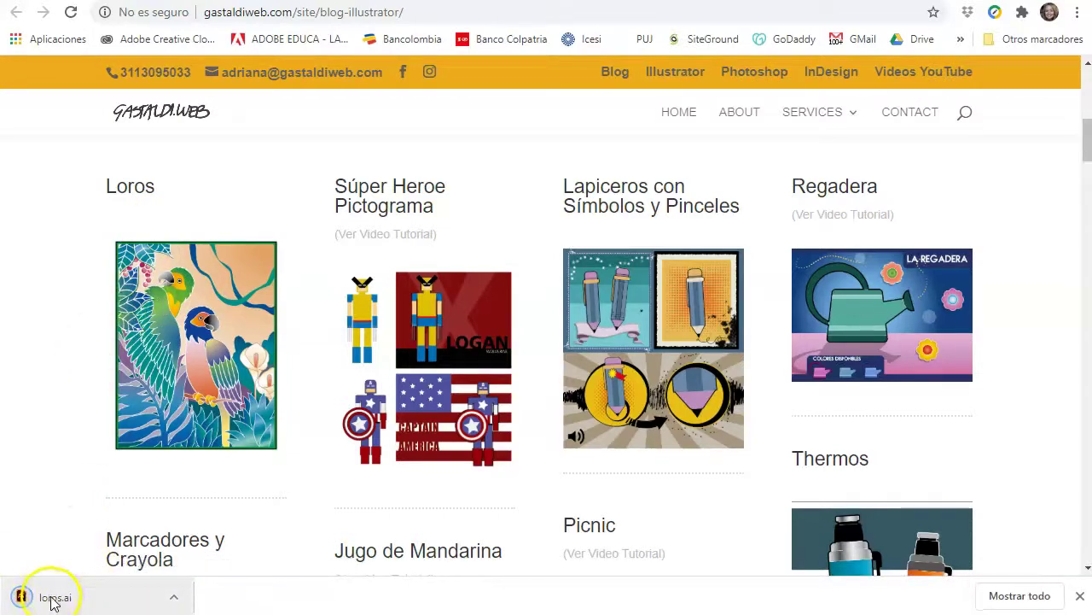
right_click(181, 316)
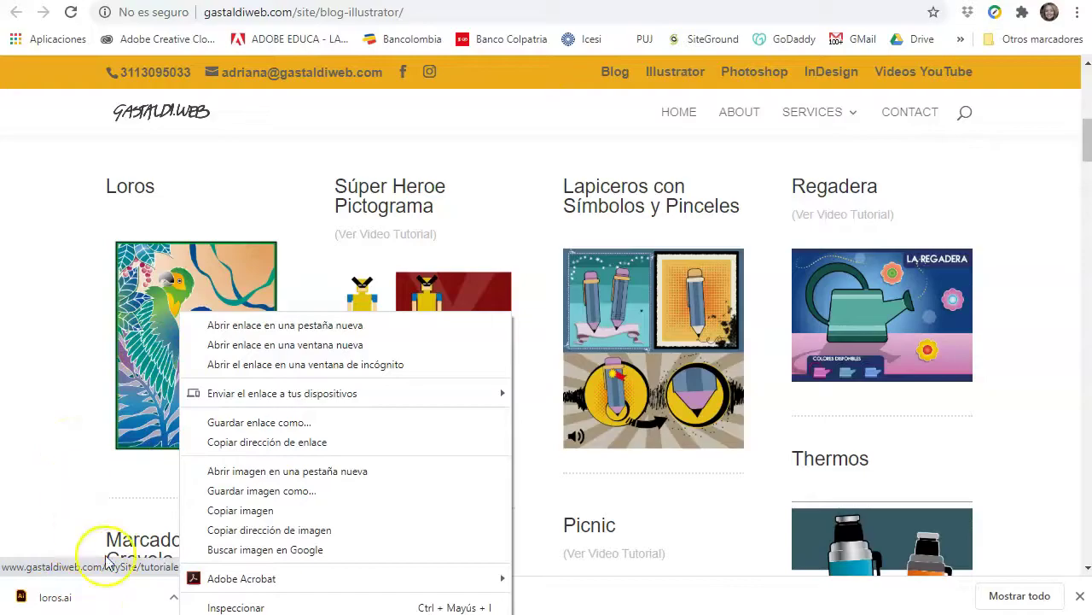
key(Escape)
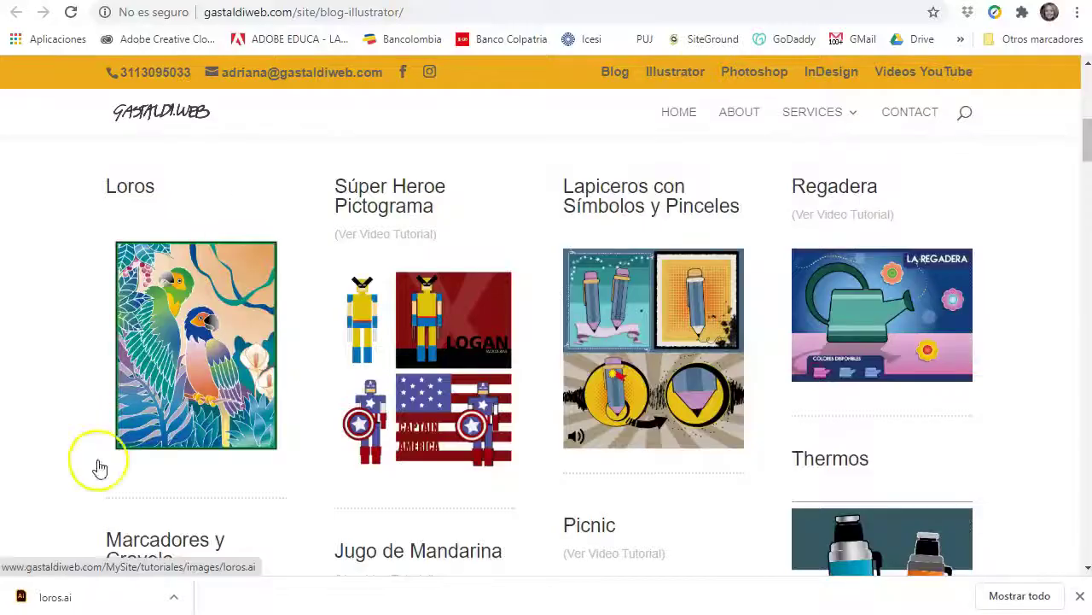
click(175, 597)
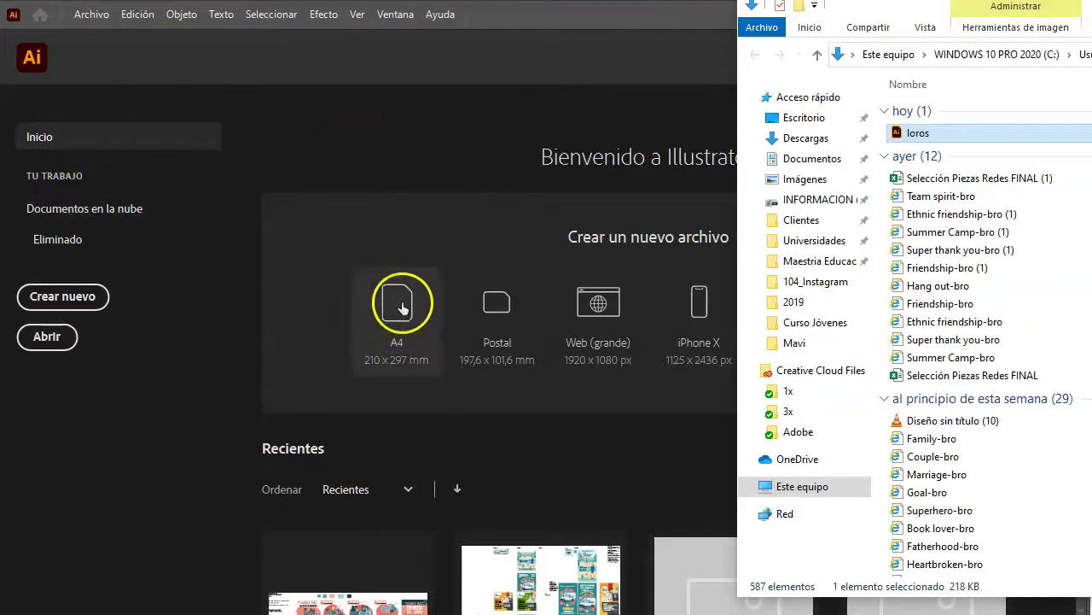
Step: Drag loros.ai from File Explorer into Illustrator and bring the parrot artwork forward
mouse_move(907, 134)
mouse_down()
mouse_move(833, 126)
mouse_move(467, 257)
mouse_up()
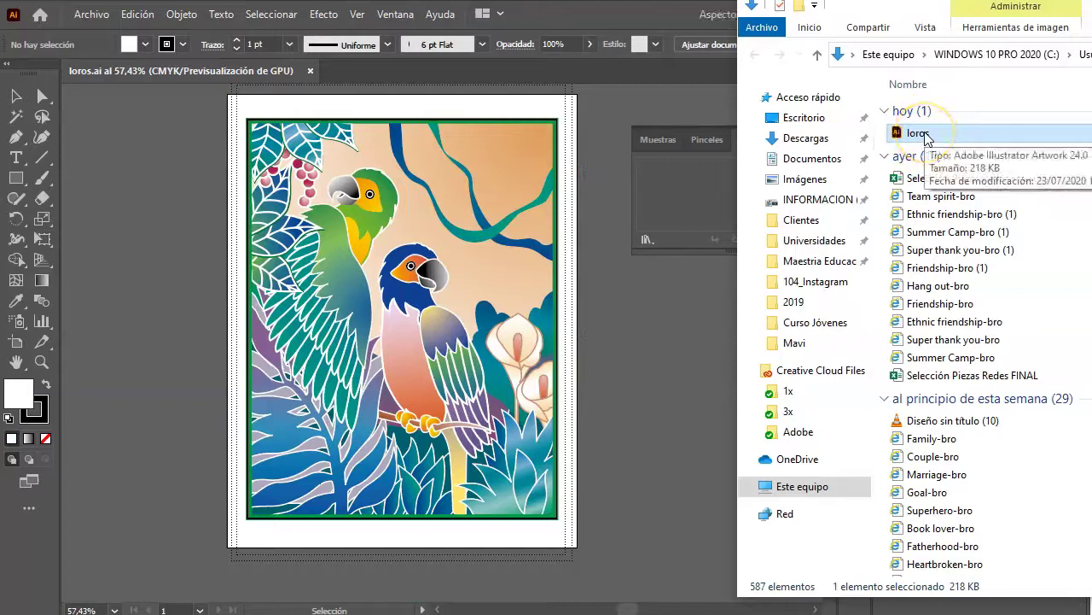
click(398, 481)
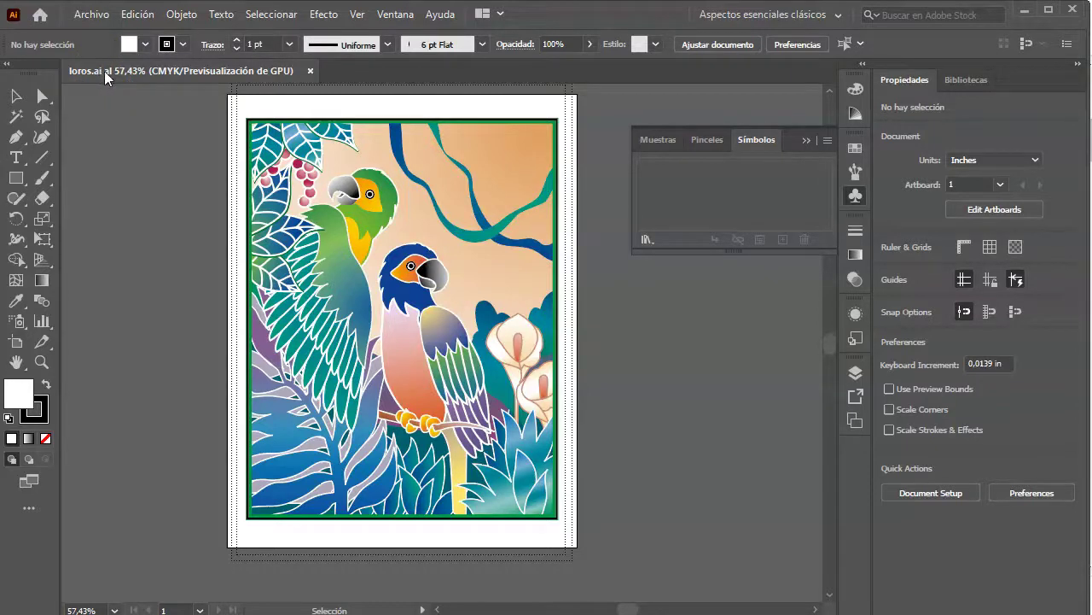
click(16, 96)
click(327, 192)
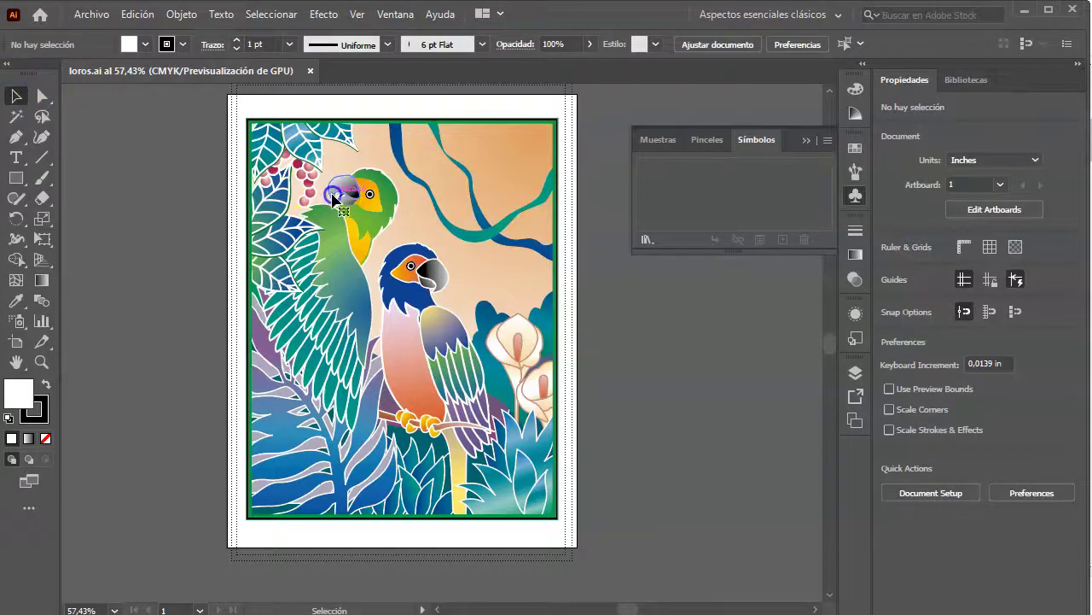
click(397, 316)
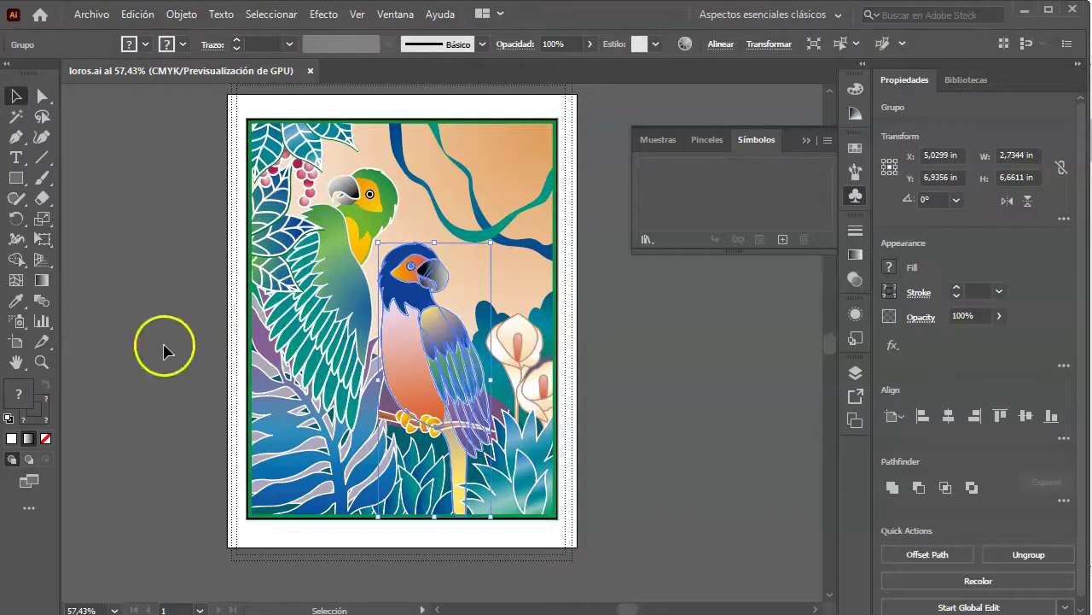
click(146, 324)
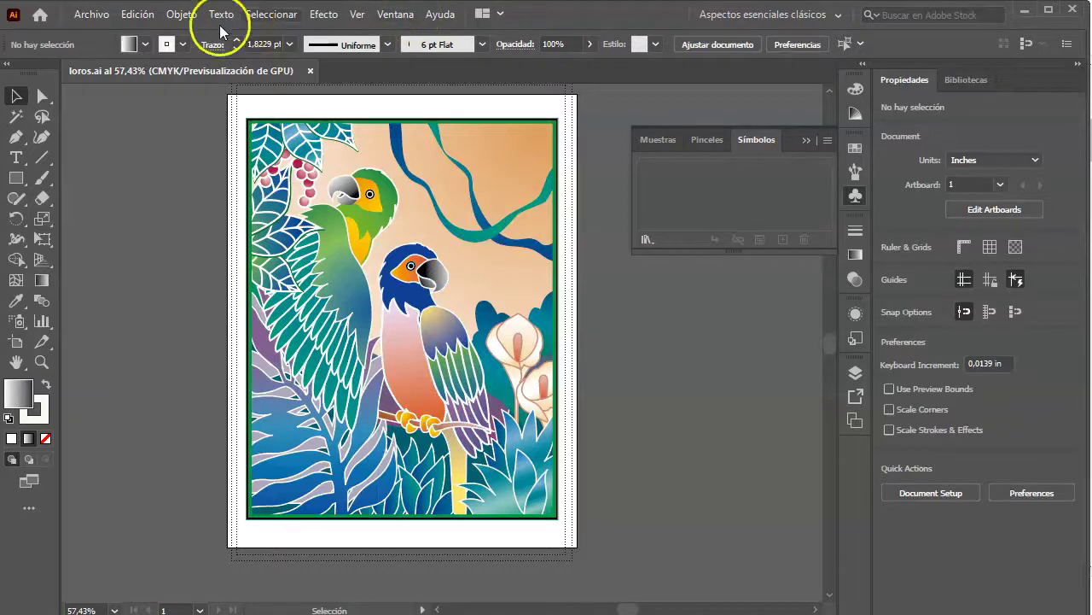
click(389, 17)
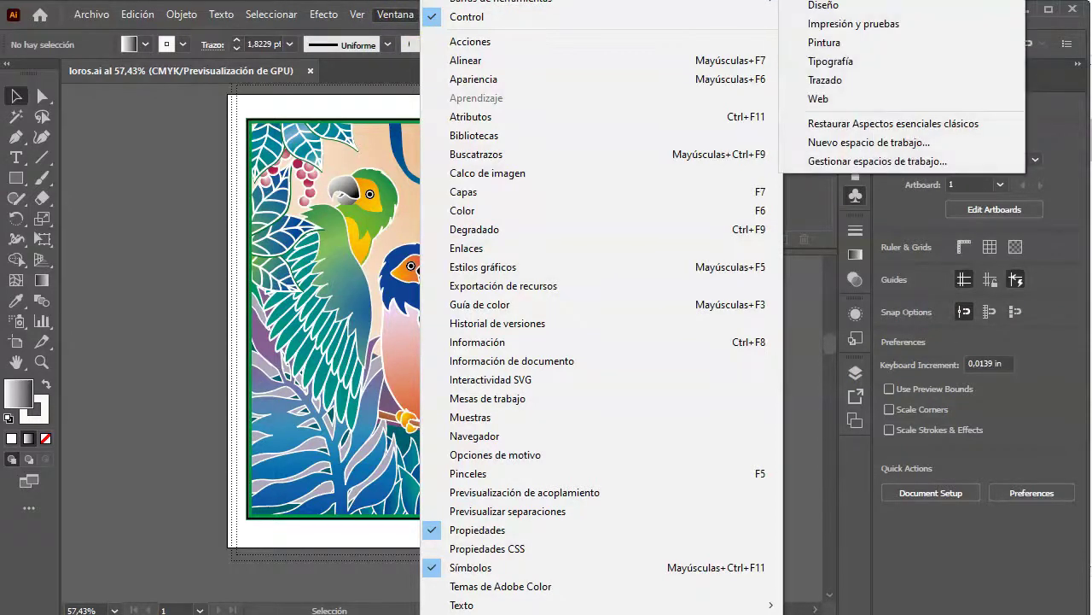
key(Escape)
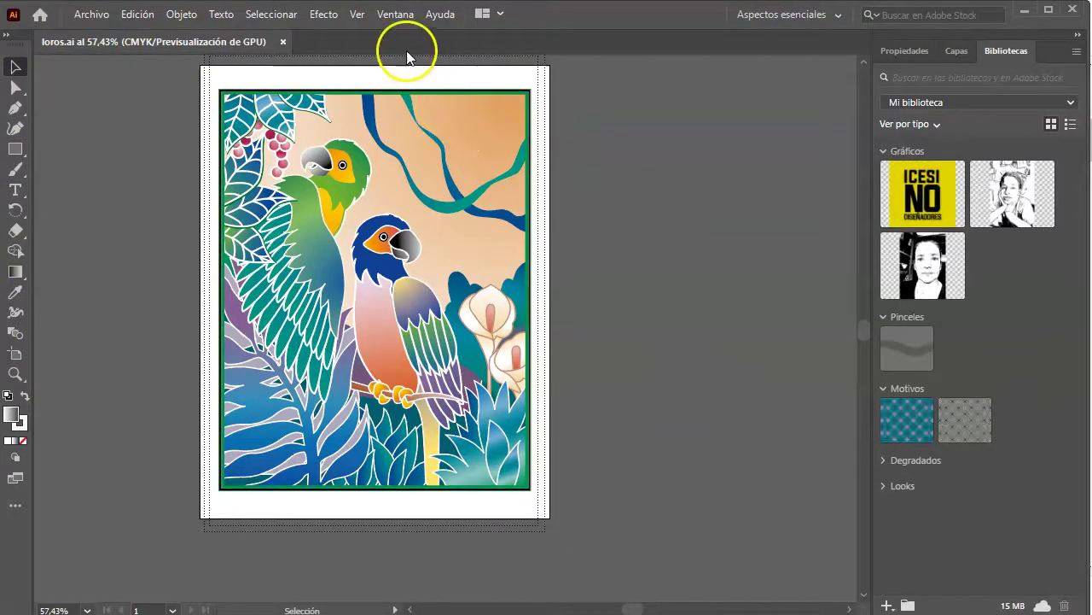
click(393, 16)
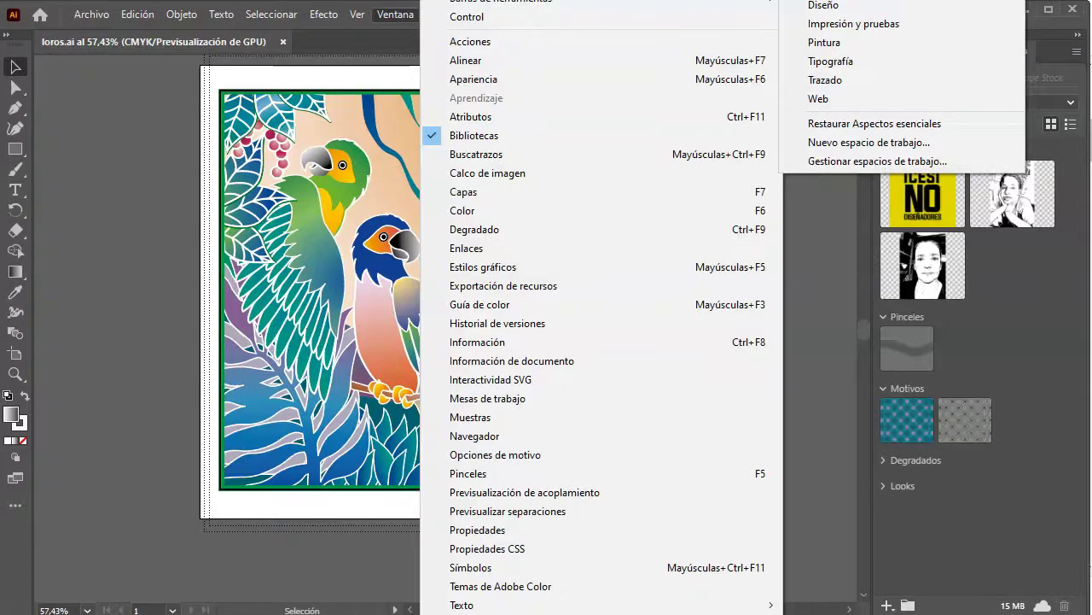
click(823, 4)
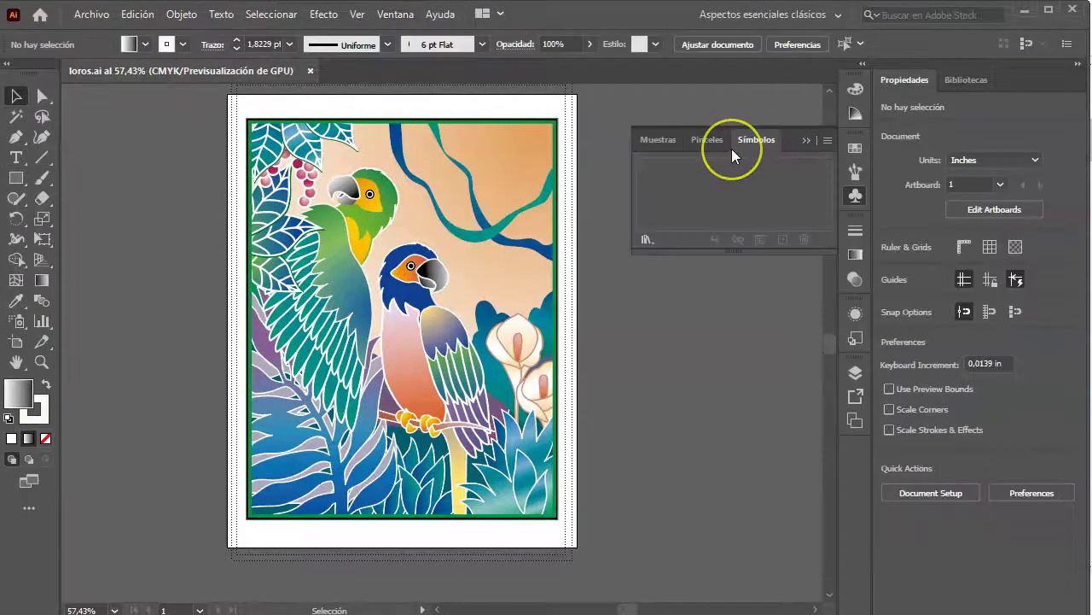
click(804, 139)
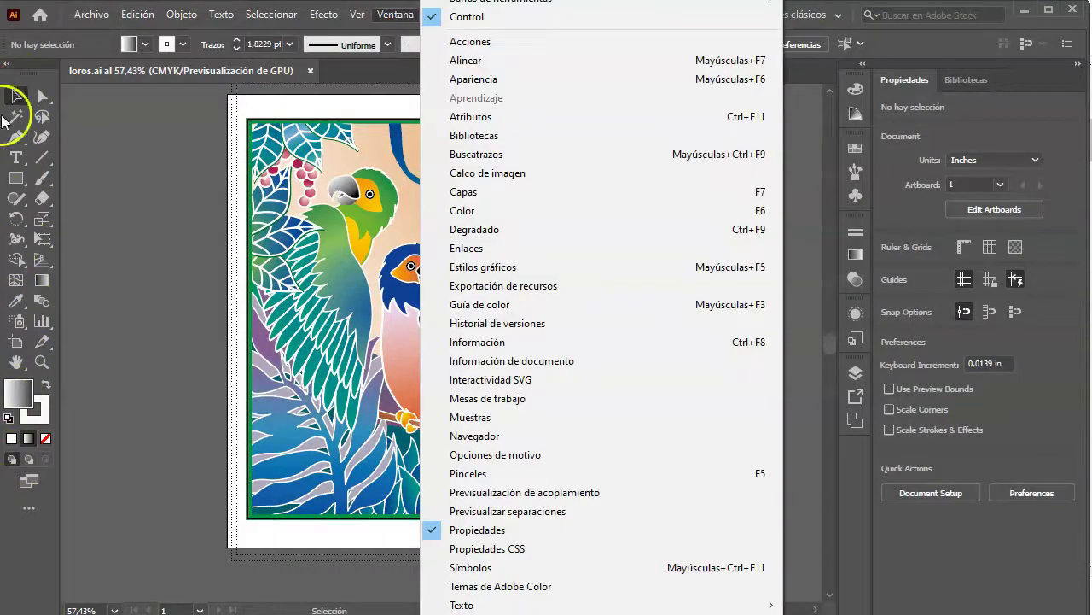
click(215, 94)
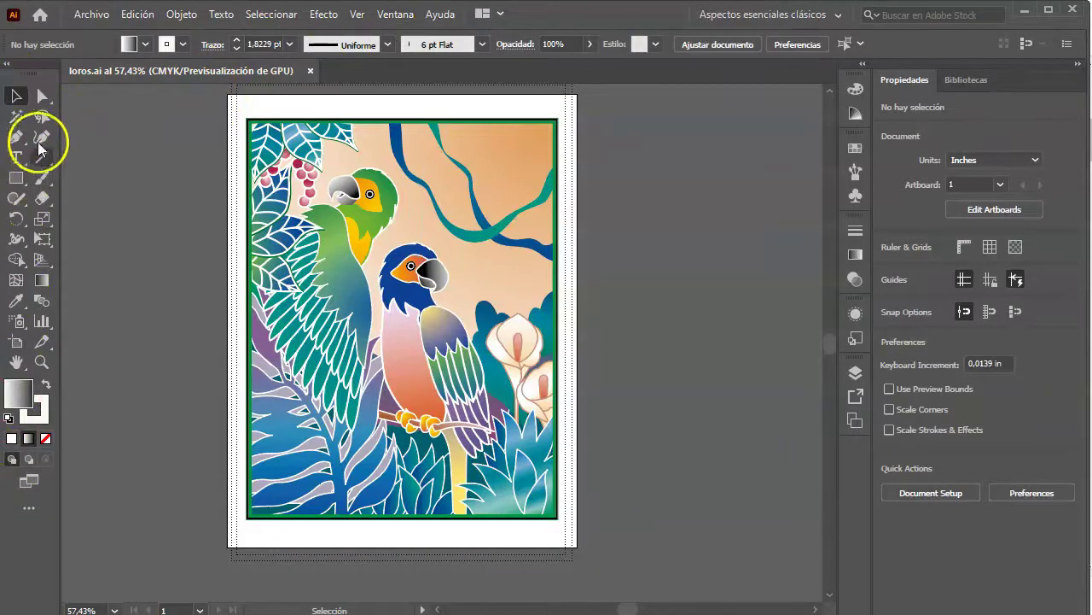
click(394, 18)
mouse_move(512, 1)
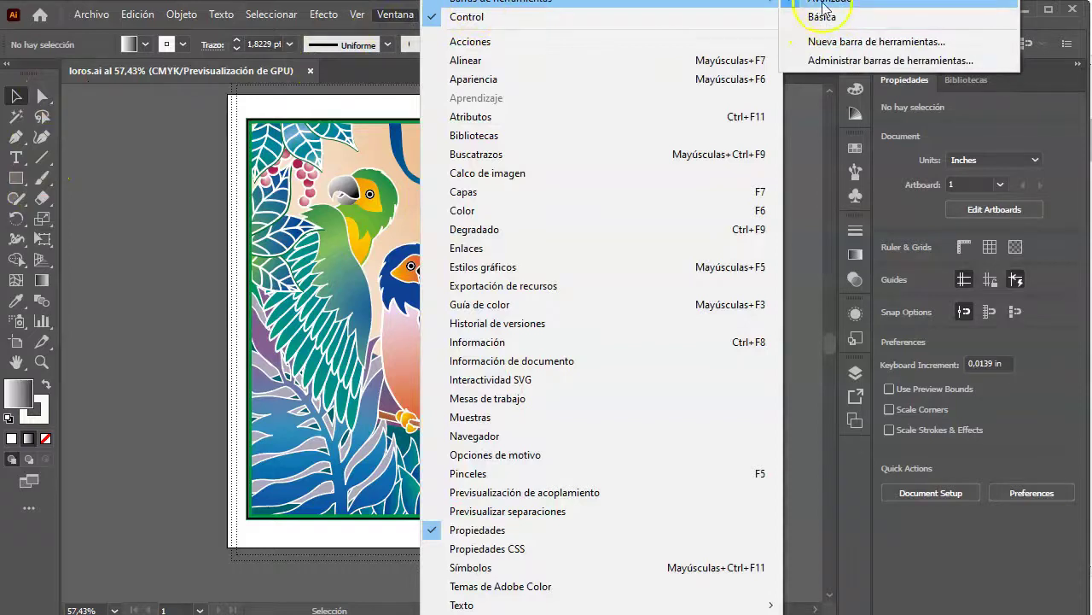
click(34, 29)
click(357, 15)
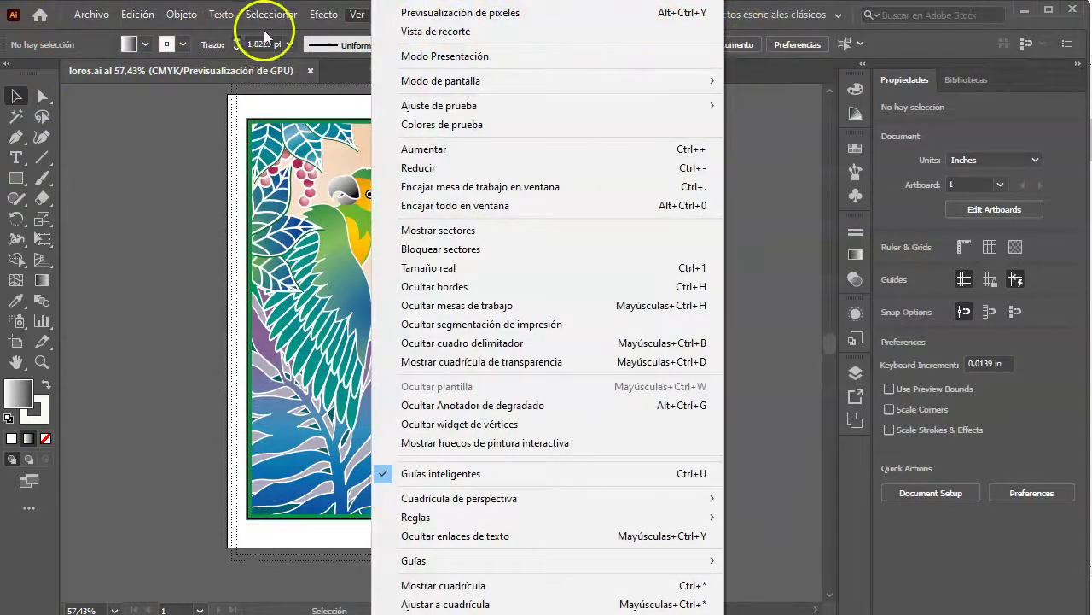
click(394, 15)
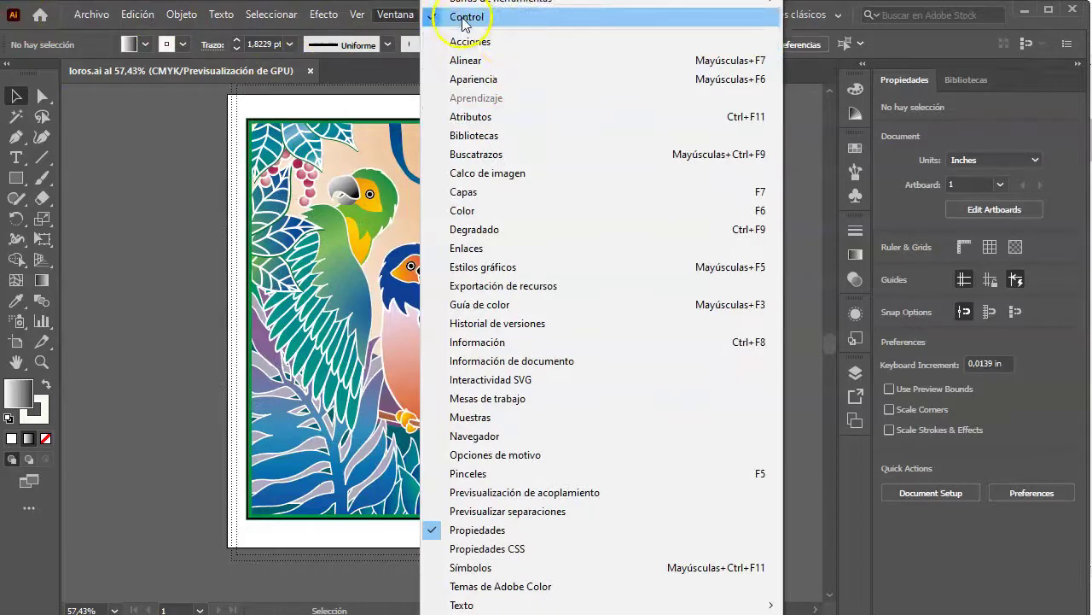
click(466, 18)
click(401, 14)
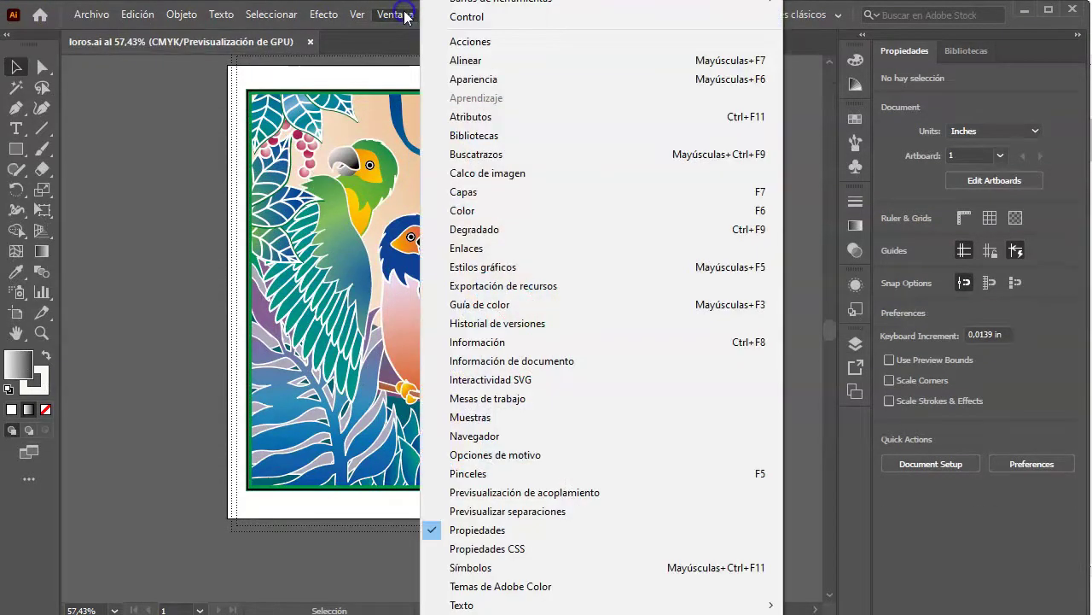
click(461, 16)
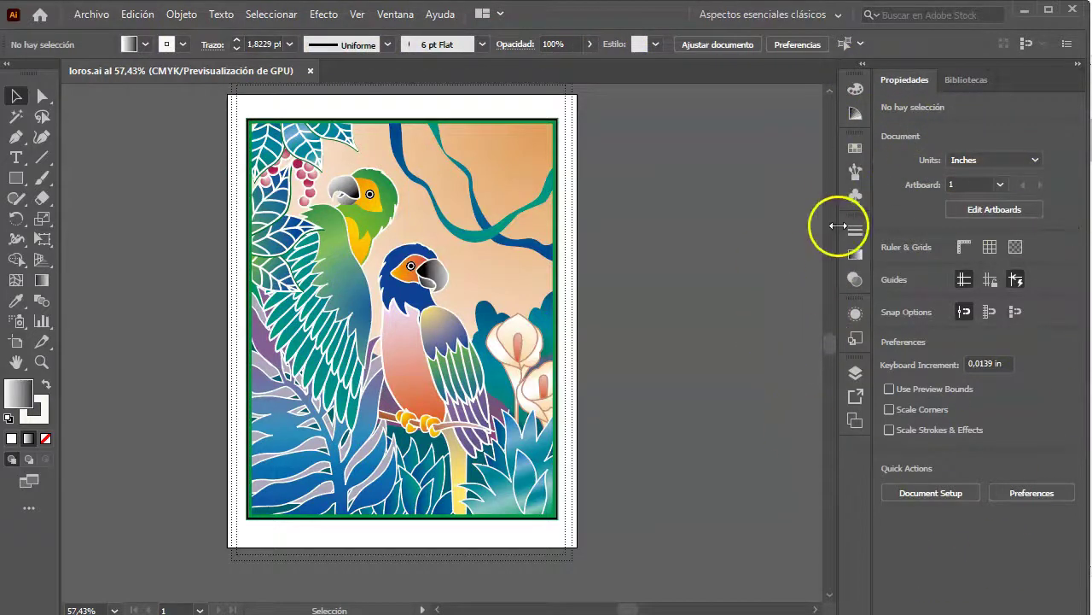
click(388, 15)
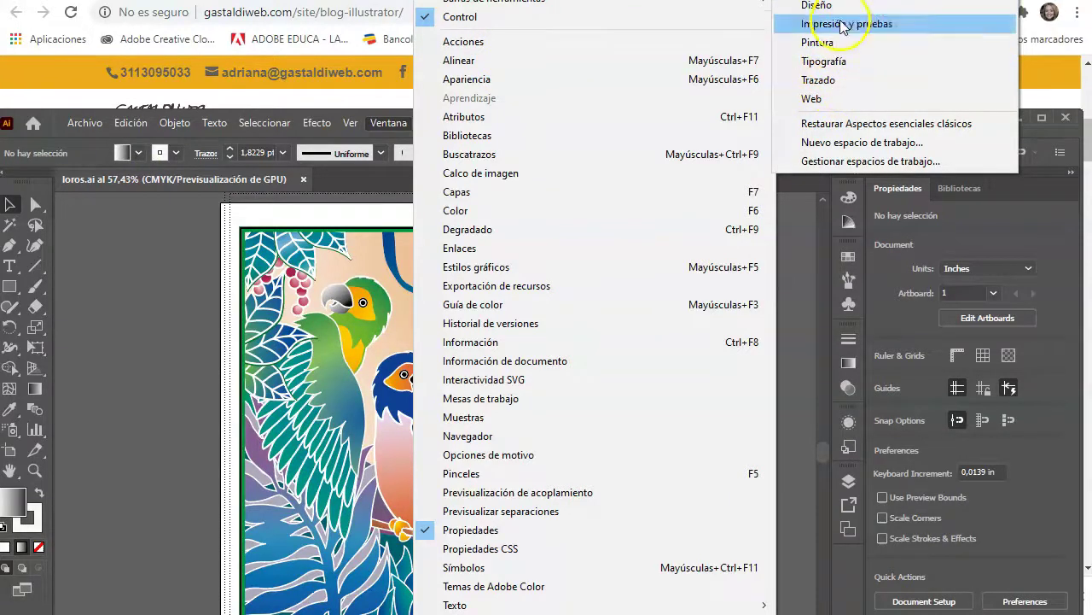
Step: Switch workspaces from Pintura through Tipografía to Aspectos esenciales clásicos
click(826, 43)
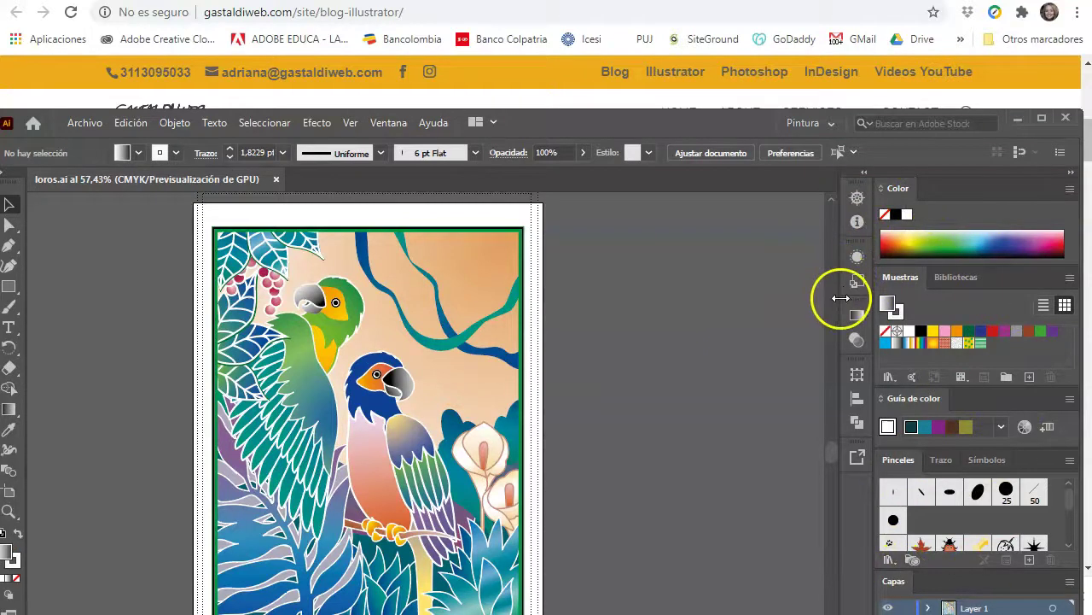
click(386, 123)
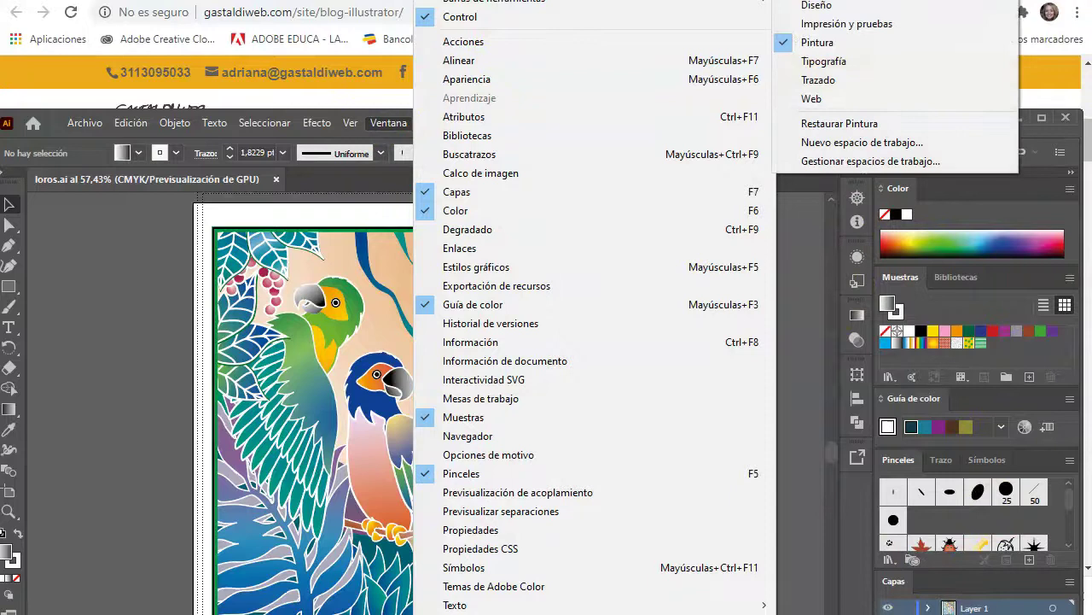
click(849, 63)
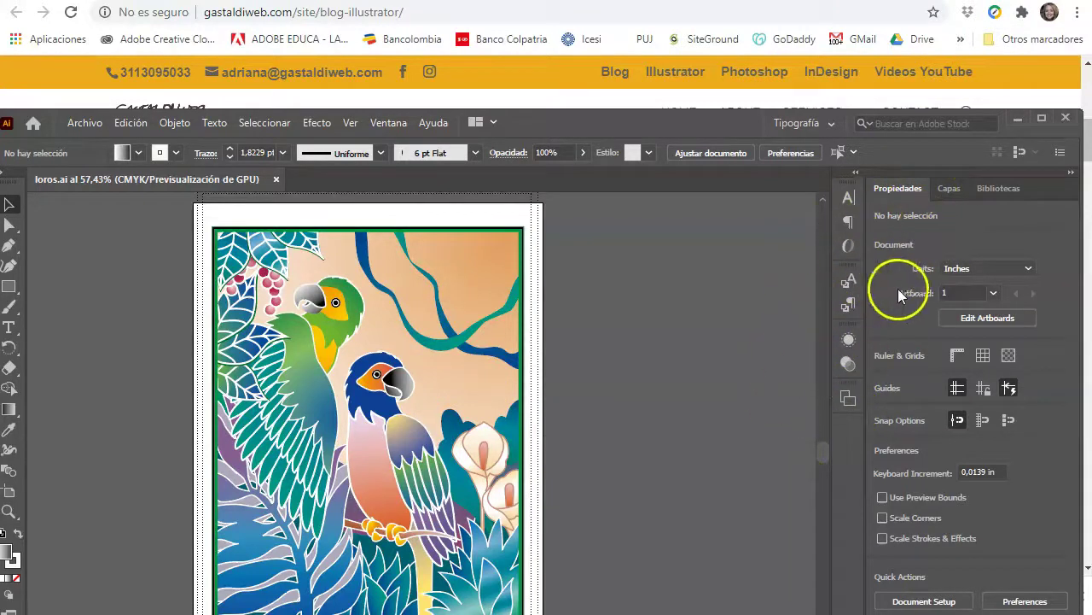
click(385, 125)
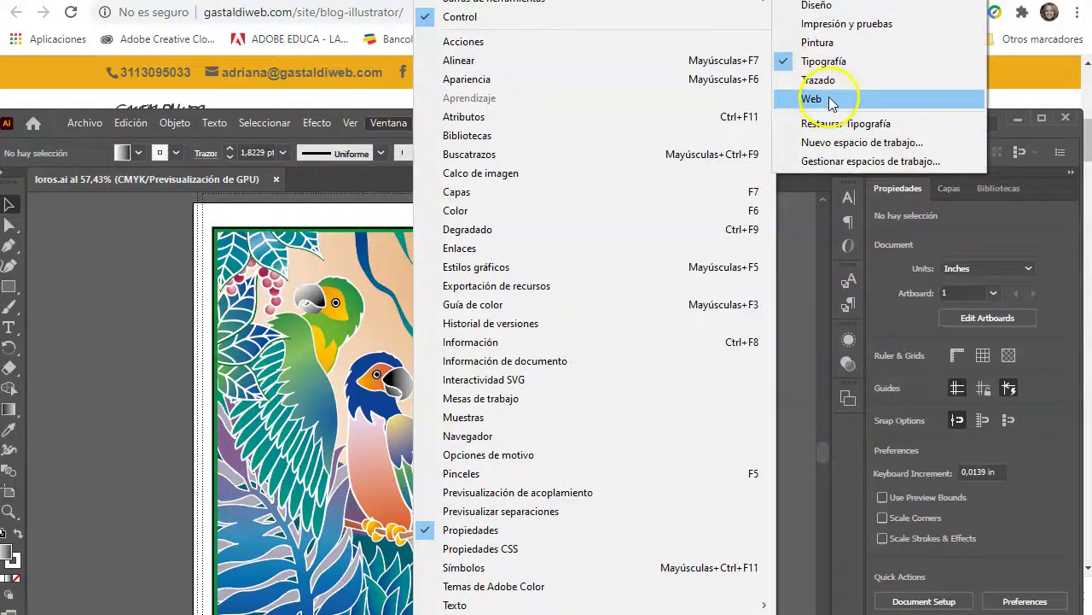
click(819, 60)
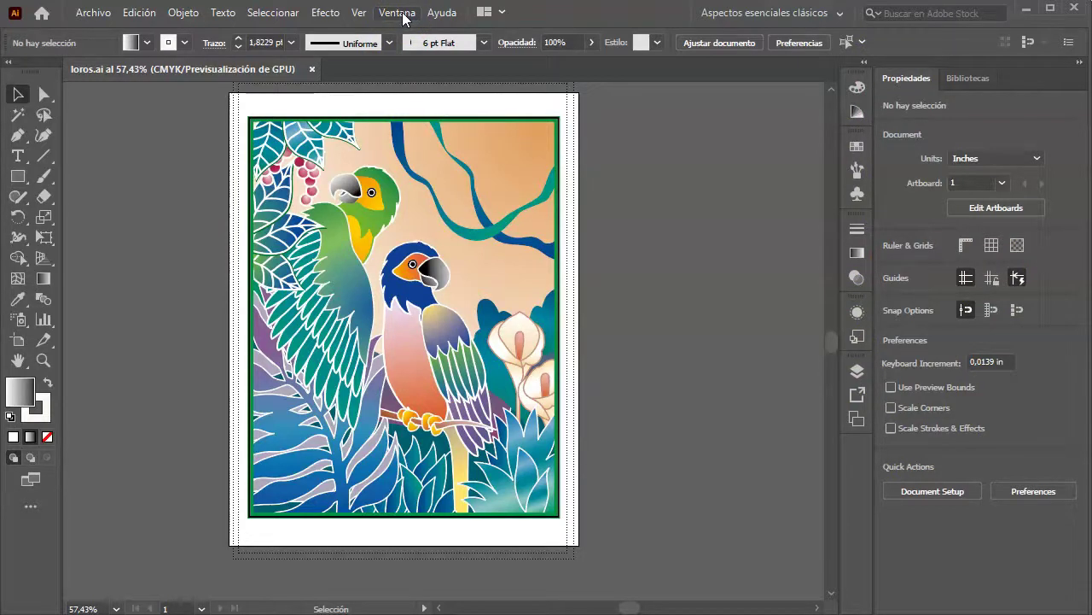
Step: With the Zoom tool, pan and zoom out over the parrot artwork
click(17, 360)
mouse_move(357, 247)
mouse_down()
mouse_move(267, 313)
mouse_move(282, 236)
mouse_move(609, 333)
mouse_move(268, 220)
mouse_move(438, 263)
mouse_move(425, 268)
mouse_up()
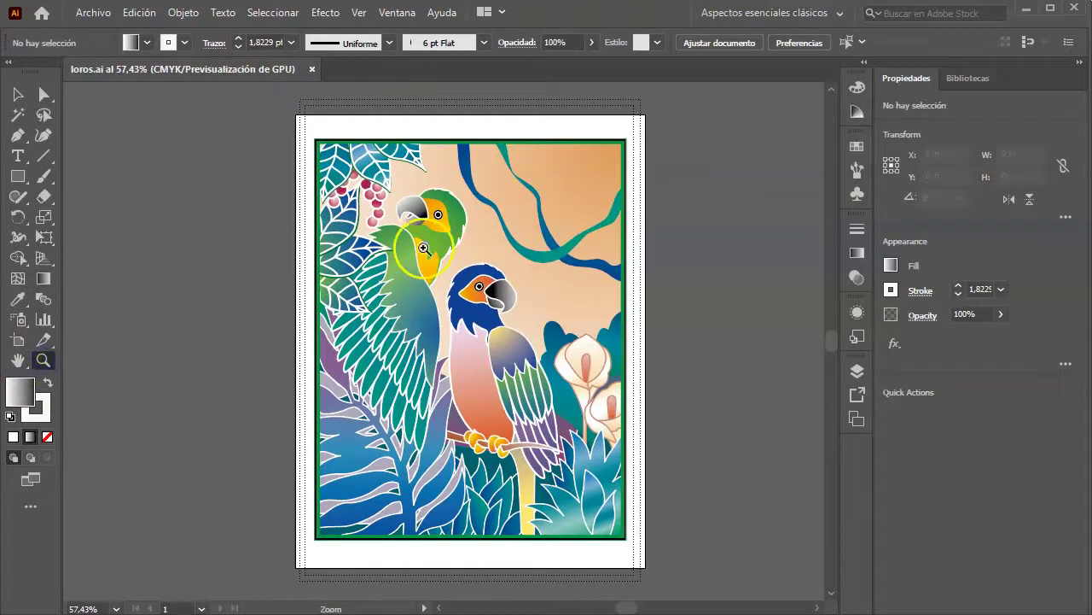
mouse_move(430, 229)
mouse_down()
mouse_move(316, 251)
mouse_move(738, 236)
mouse_up()
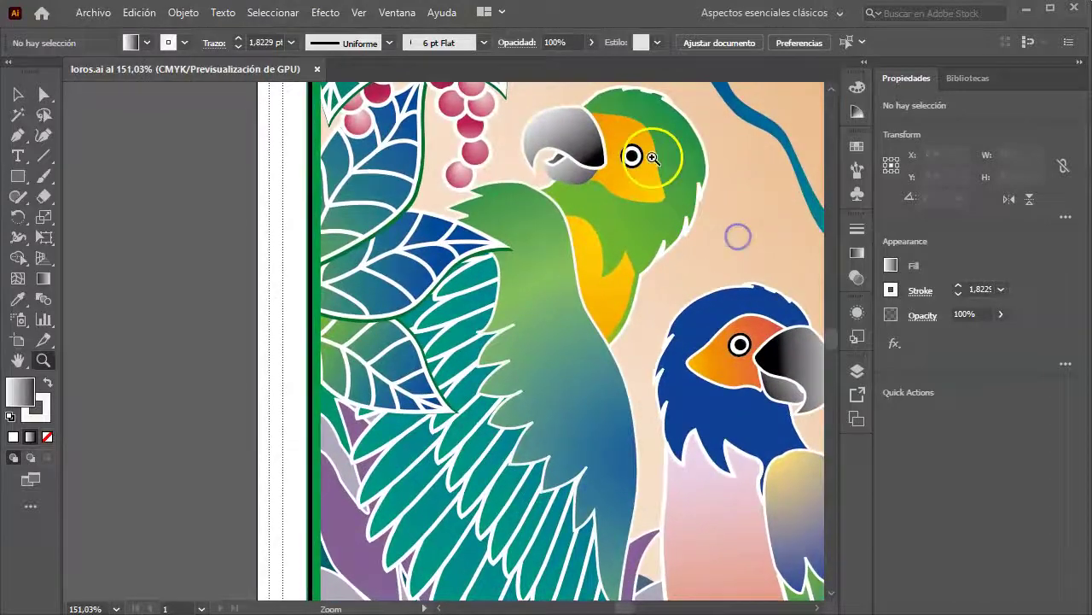
Step: Magnify the green parrot's eye step by step to 3200%
click(649, 164)
click(407, 359)
click(519, 300)
click(407, 361)
click(435, 314)
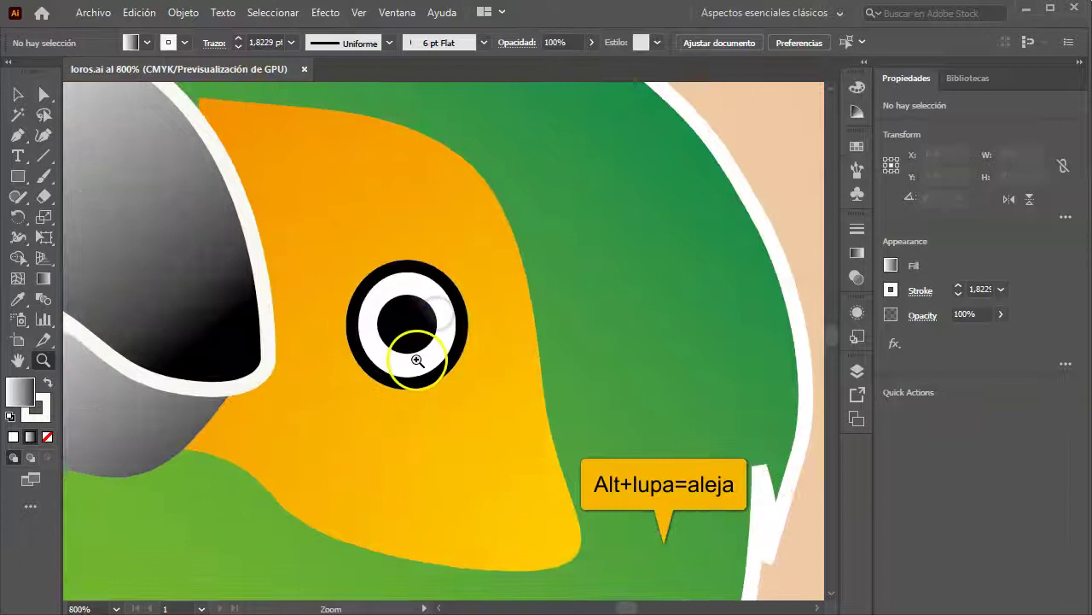
click(417, 359)
click(439, 318)
click(456, 300)
click(267, 321)
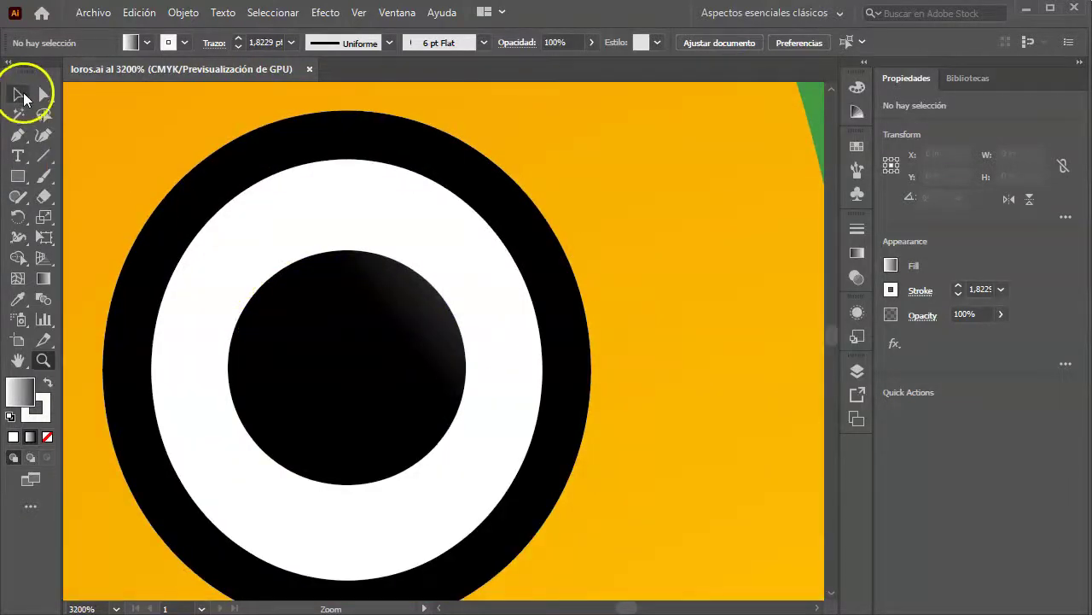
click(19, 96)
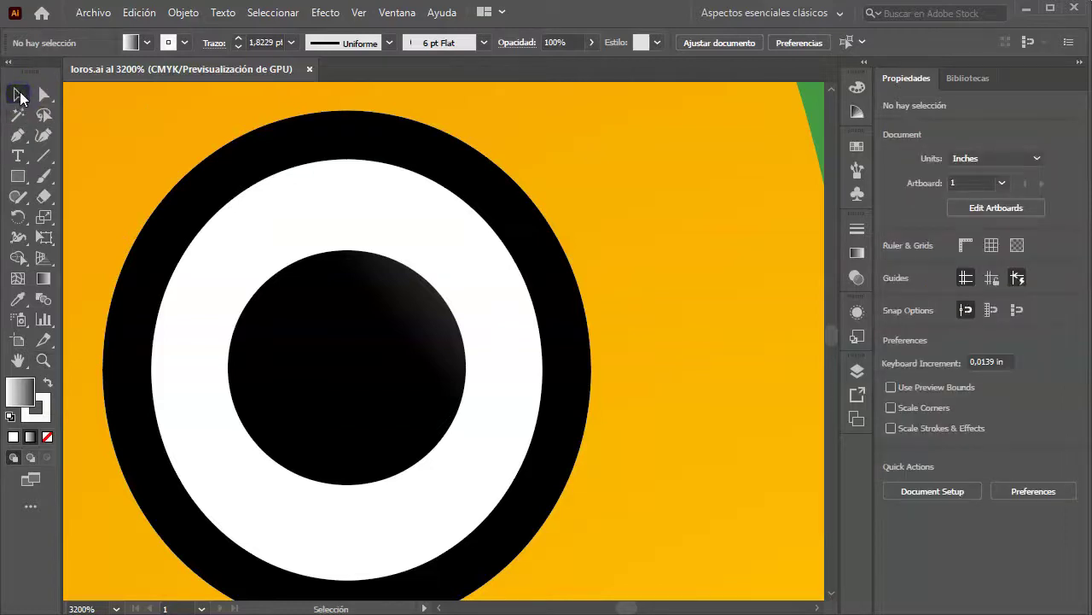
Step: Select the eye's black pupil, its white ring, and the orange shape behind it
click(264, 309)
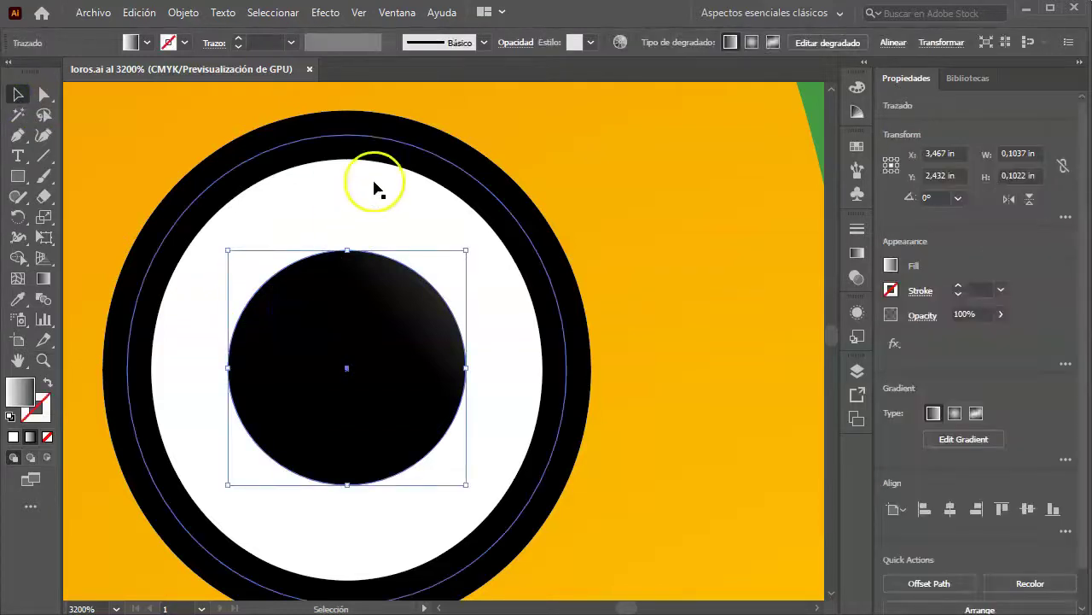
click(407, 162)
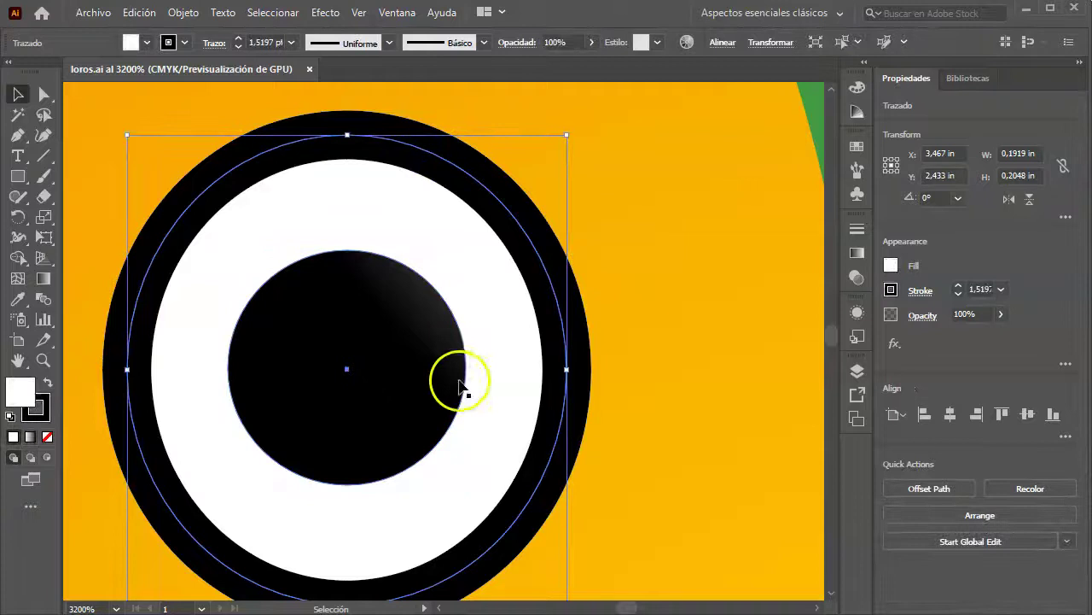
click(431, 297)
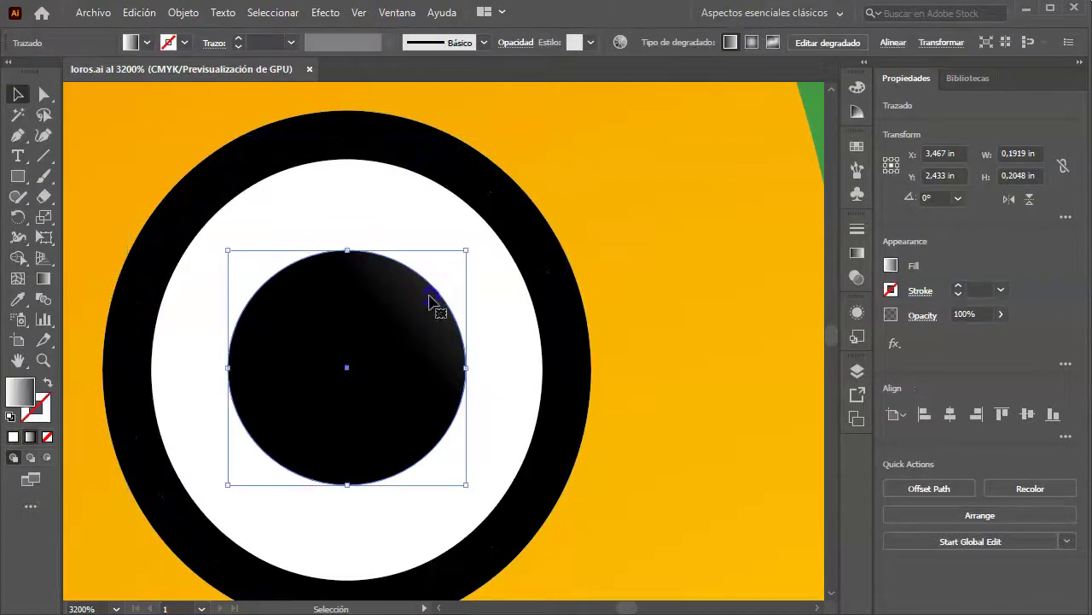
click(697, 226)
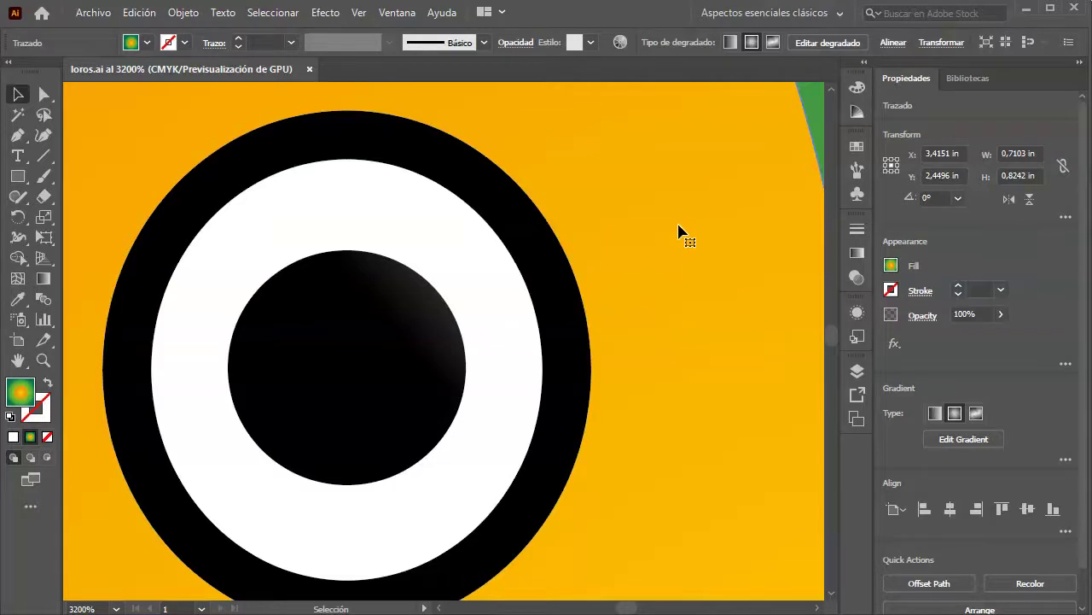
Step: Zoom out to the whole illustration, then zoom back onto the green parrot's head
click(19, 359)
click(42, 360)
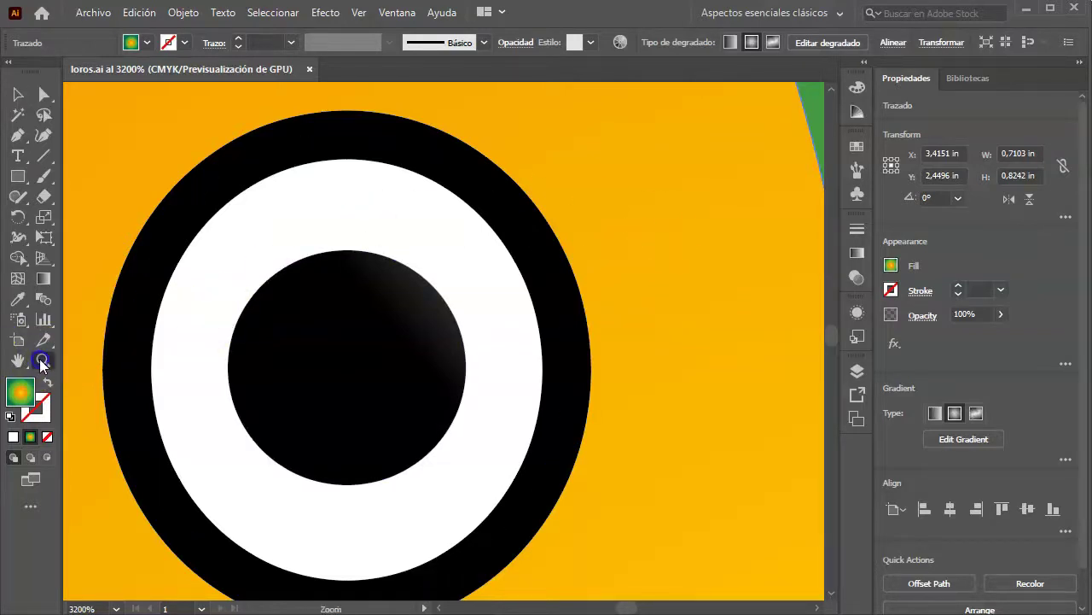
mouse_move(646, 197)
mouse_down()
mouse_move(470, 273)
mouse_move(162, 324)
mouse_move(438, 272)
mouse_move(330, 298)
mouse_up()
drag(648, 257, 598, 261)
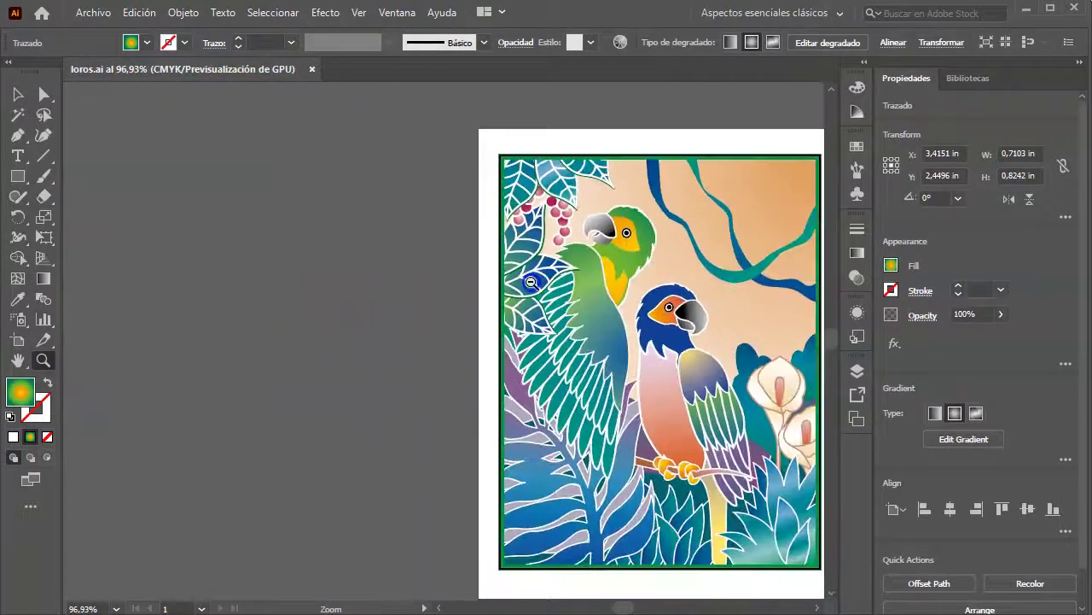
drag(778, 270, 552, 270)
click(43, 360)
drag(403, 246, 512, 247)
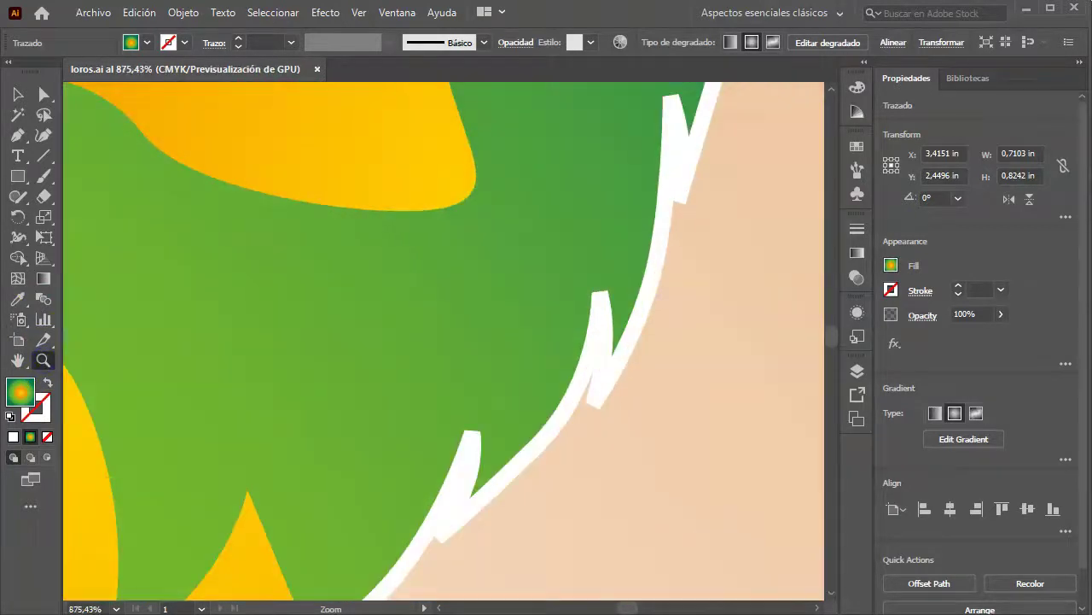
drag(399, 261, 341, 261)
Step: Pan to frame the parrot's eye at 561.78% and select the orange face patch
click(17, 94)
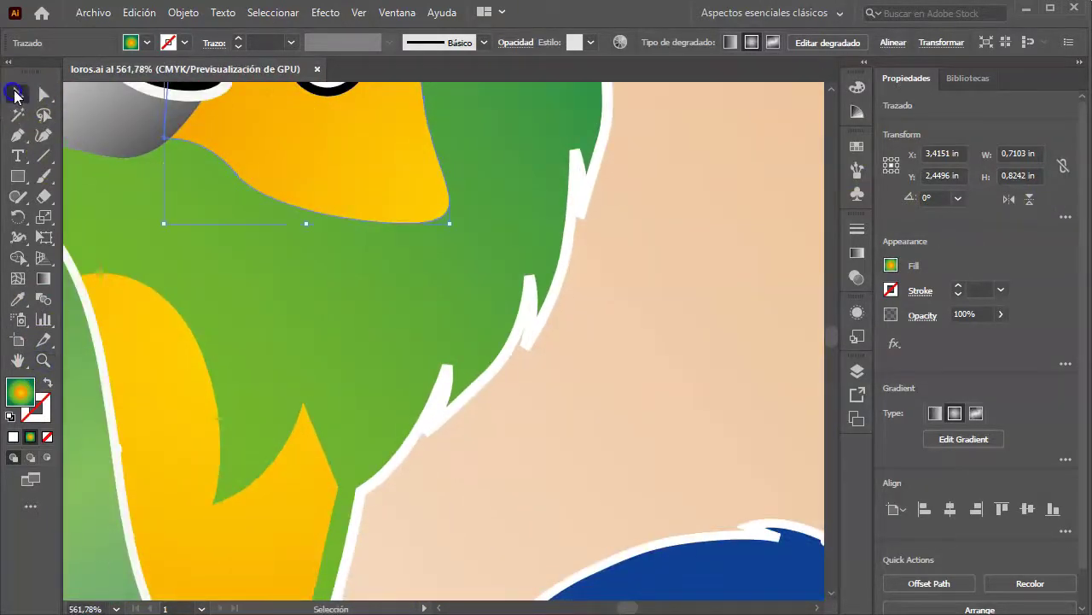
click(43, 360)
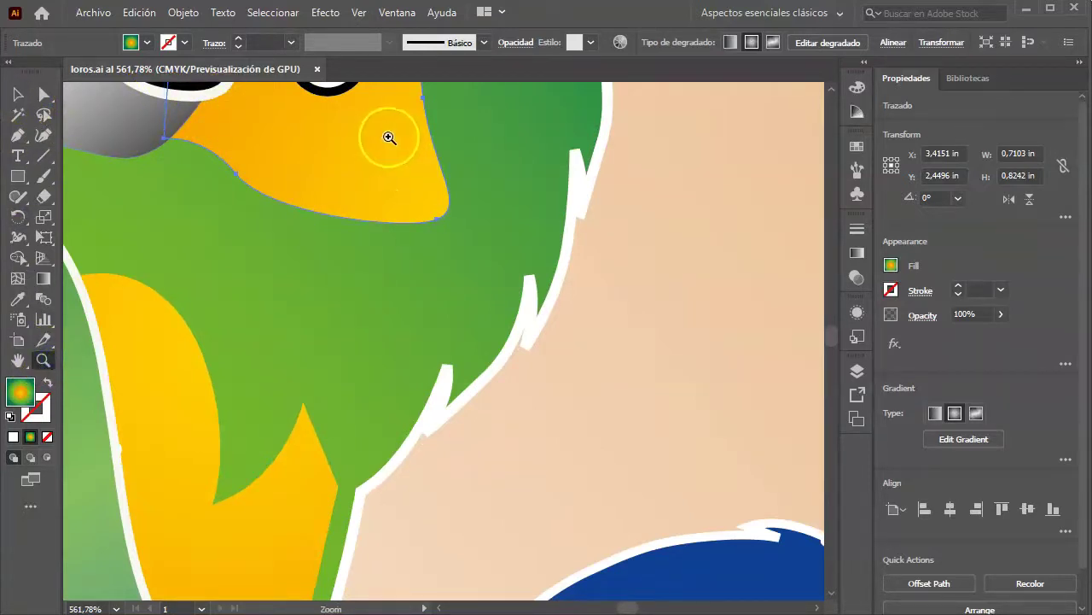
click(18, 359)
drag(287, 205, 282, 317)
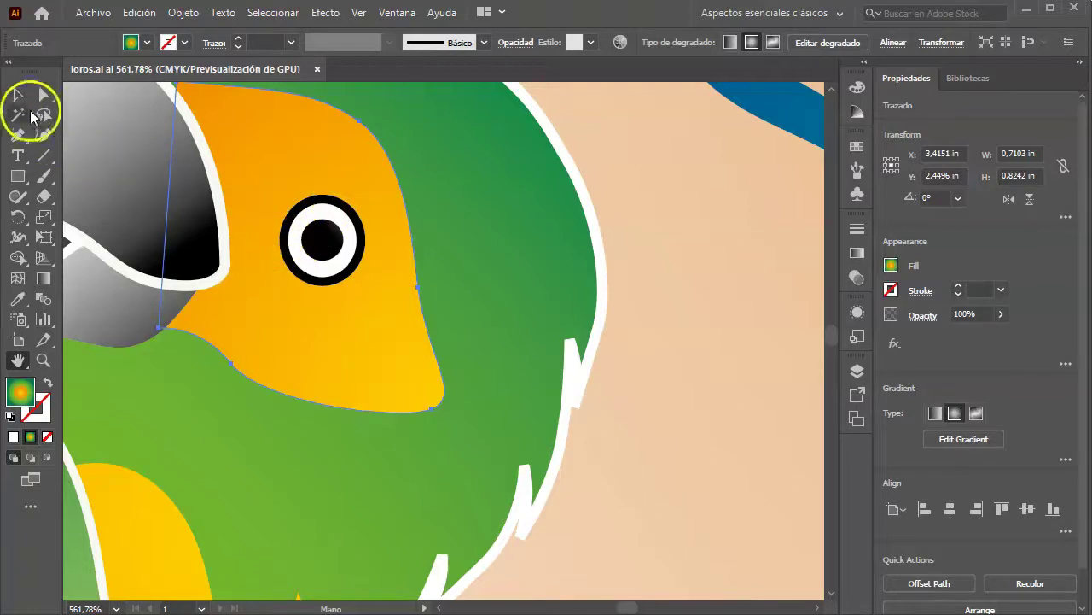
click(17, 94)
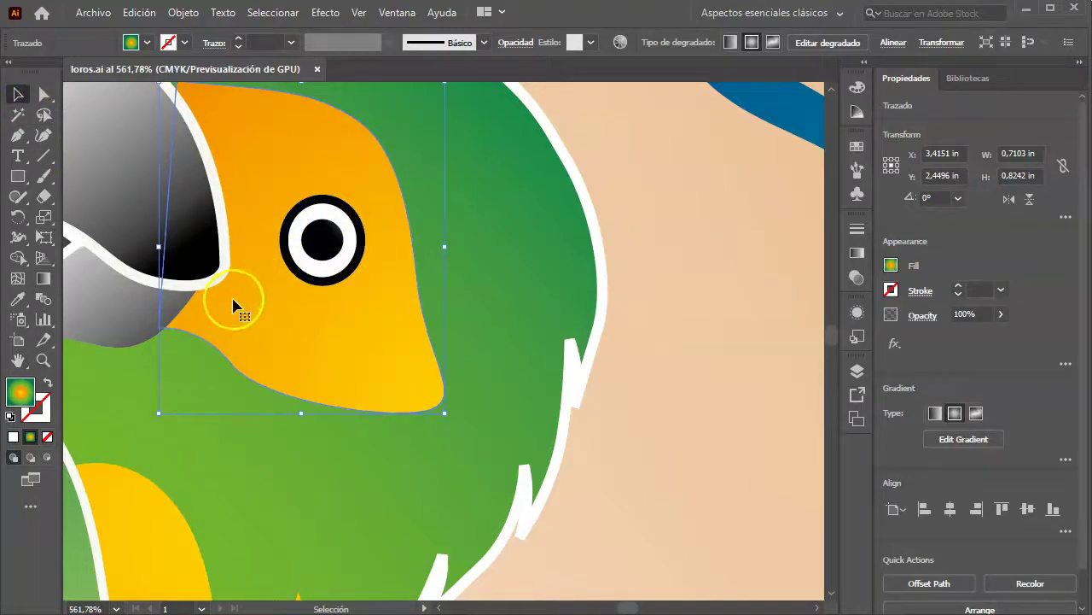
click(410, 19)
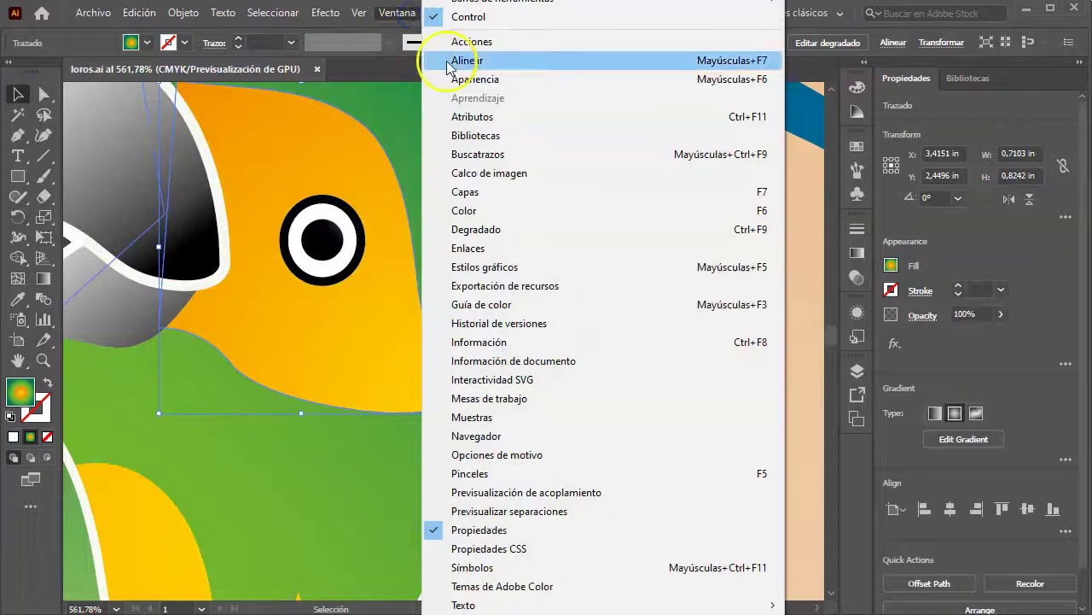
Step: Open the Navegador panel, move it aside, and zoom out to the smallest view
click(476, 436)
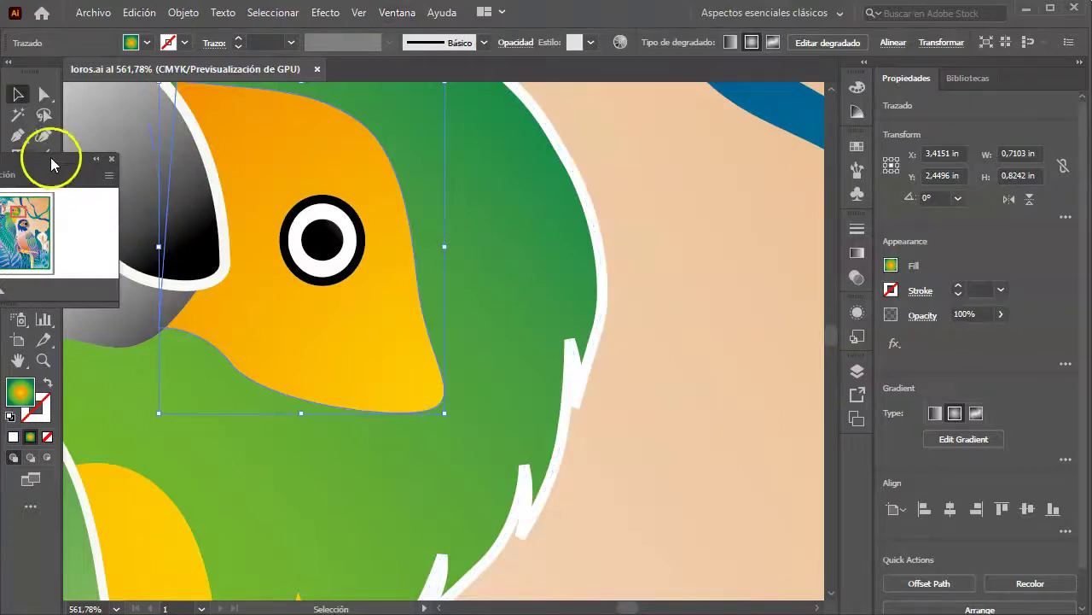
drag(51, 162, 749, 103)
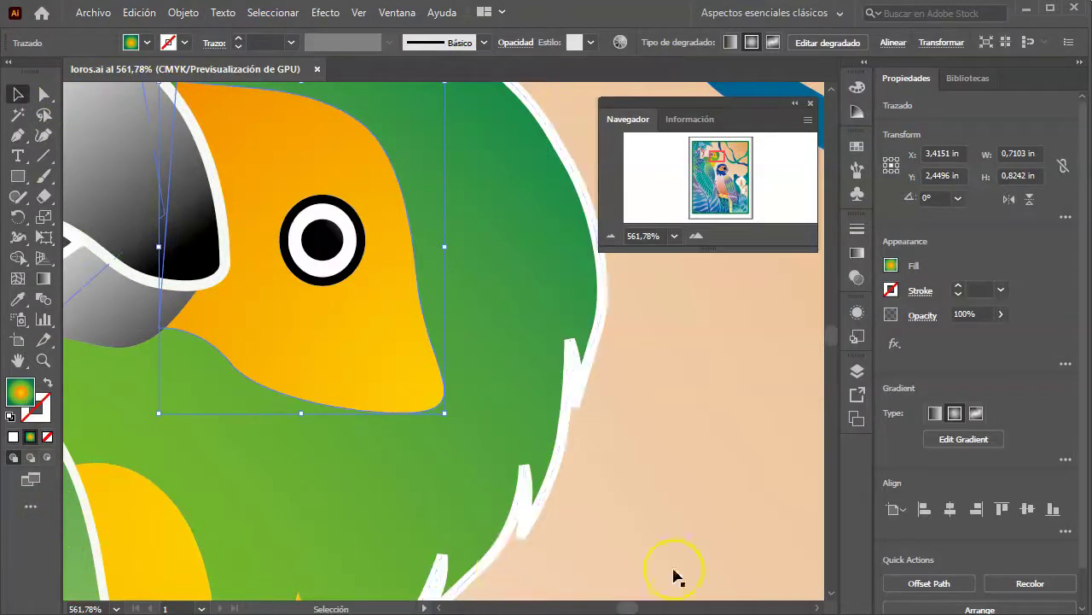
click(609, 237)
click(609, 238)
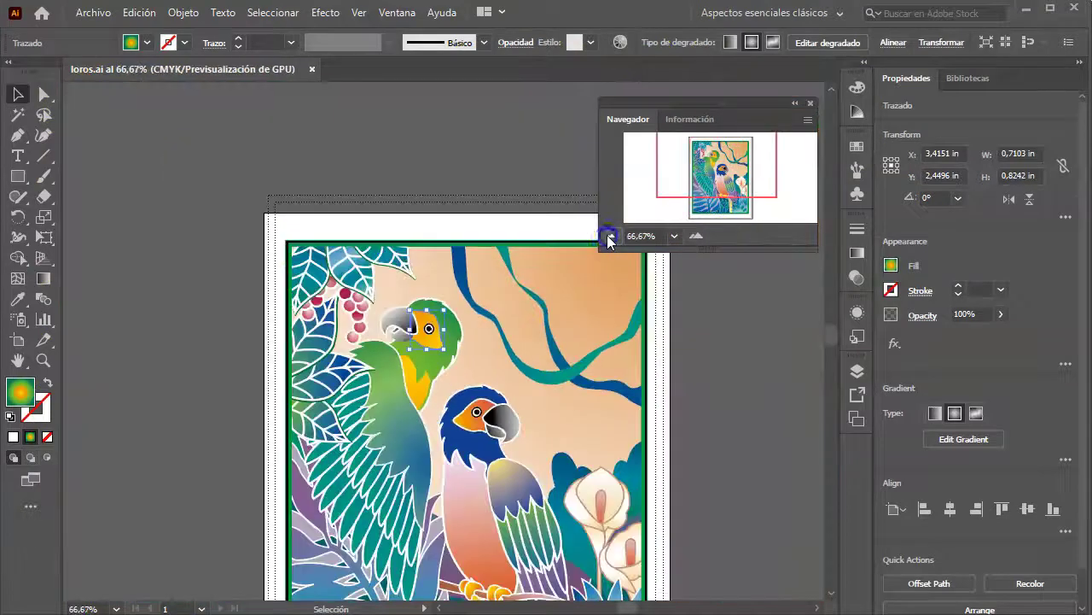
click(609, 237)
click(609, 237)
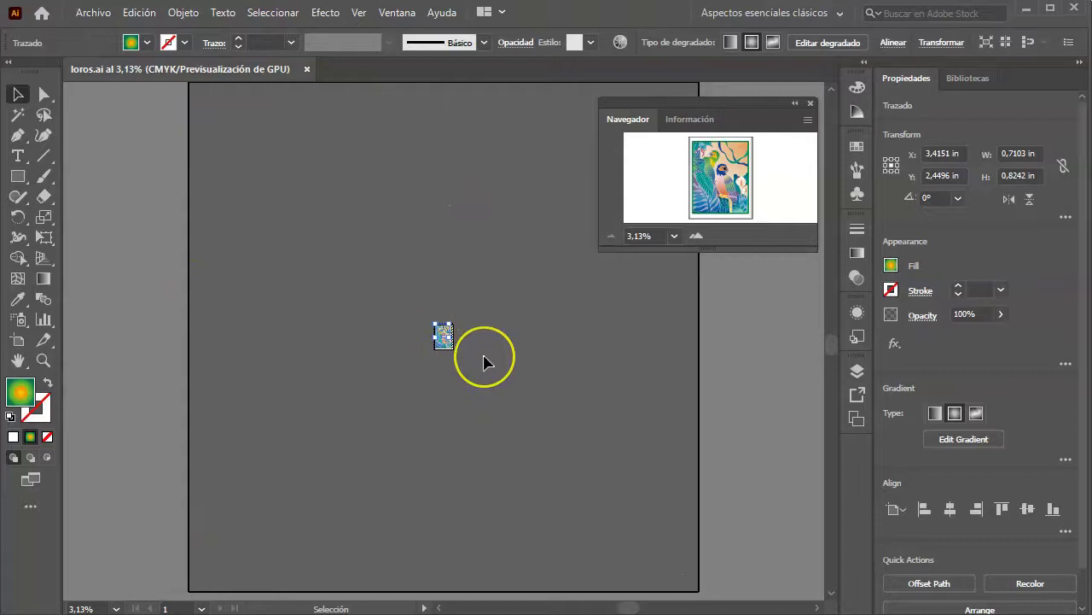
Step: Zoom in through Navegador to 800% on the parrot's body and pan the close-up
click(695, 236)
click(696, 236)
click(696, 237)
click(696, 236)
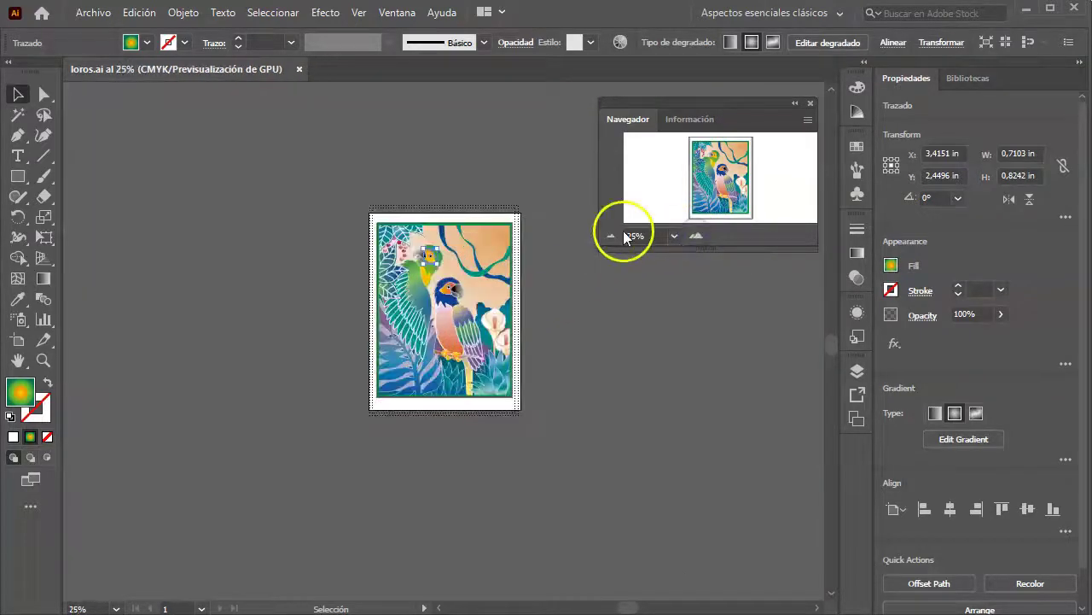
click(697, 236)
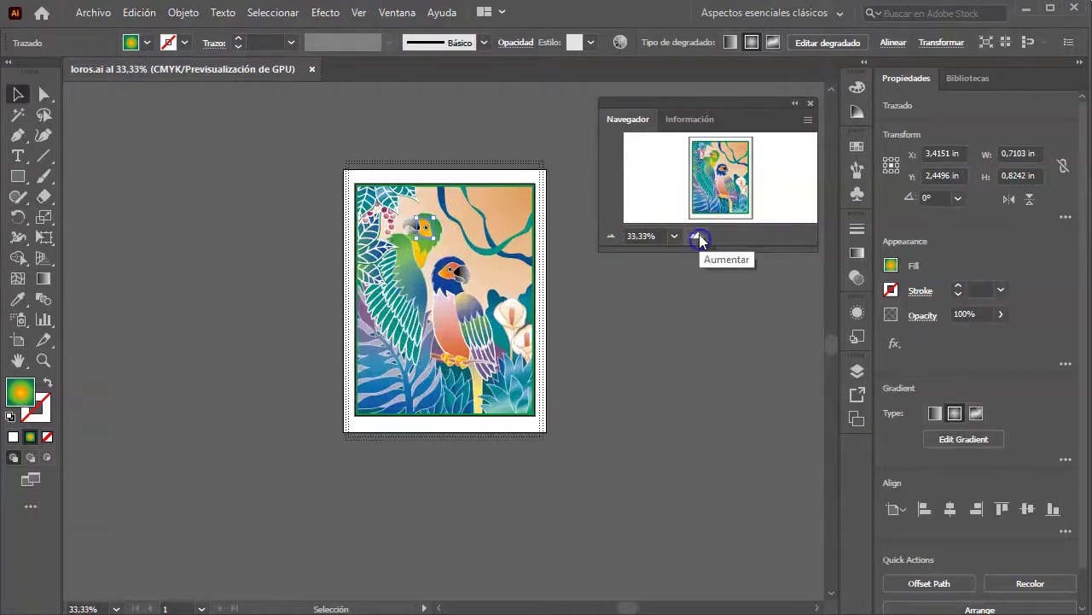
click(697, 236)
click(698, 237)
click(698, 236)
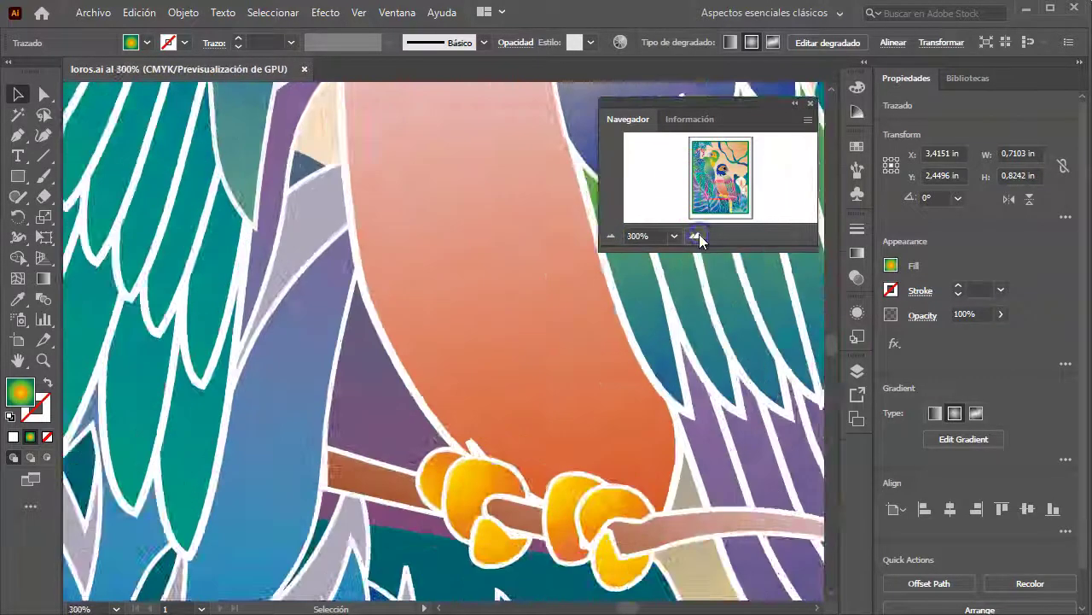
click(698, 236)
click(697, 237)
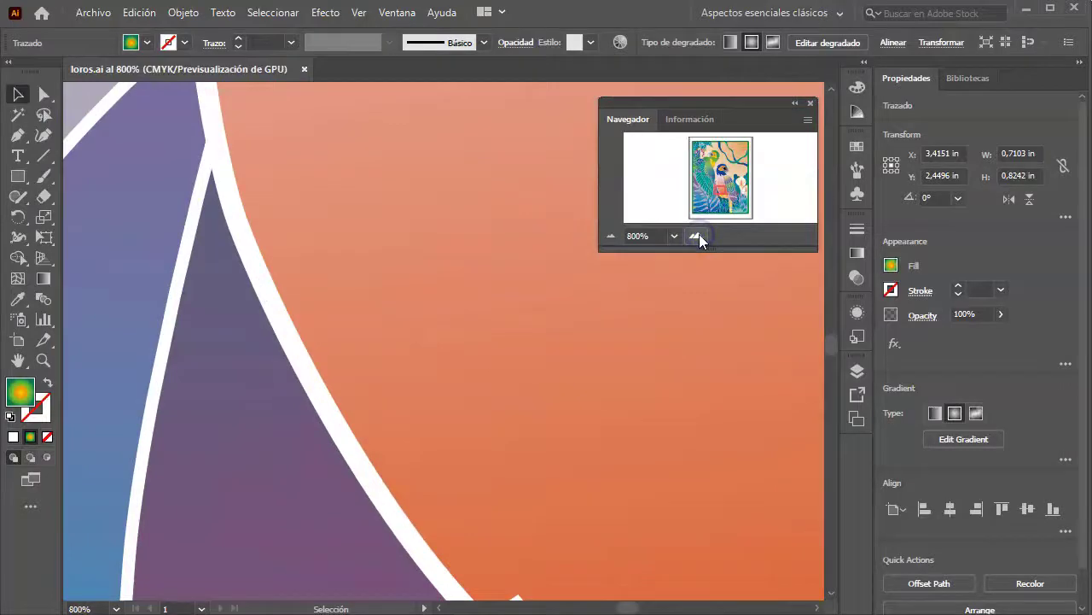
click(720, 193)
mouse_move(720, 193)
mouse_down()
mouse_move(727, 168)
mouse_move(705, 154)
mouse_move(722, 172)
mouse_up()
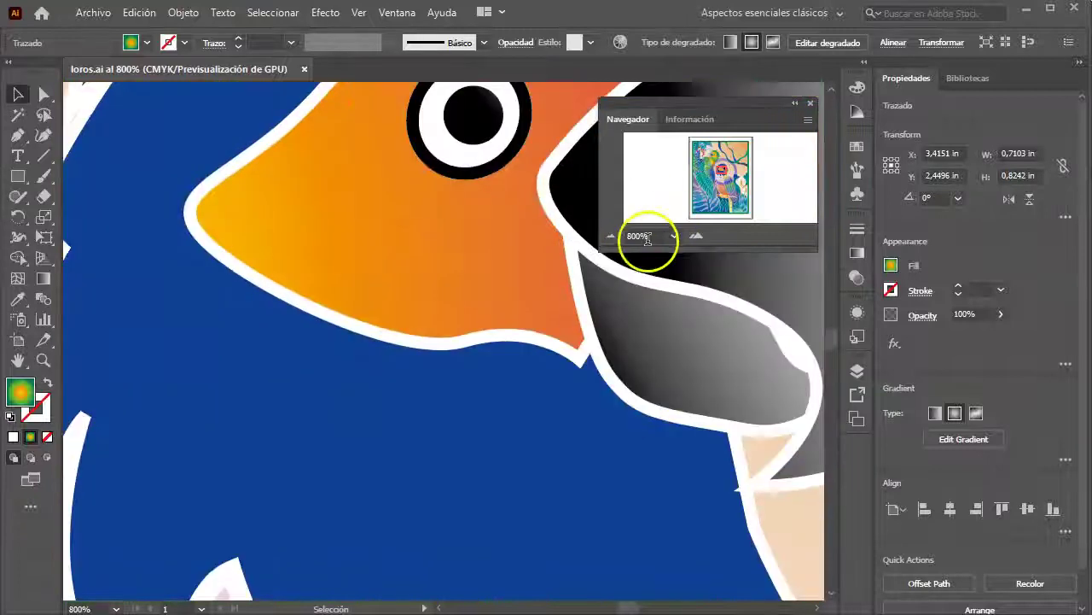
Step: Zoom back out to 6.25% so the artboard shows as a small thumbnail
click(611, 236)
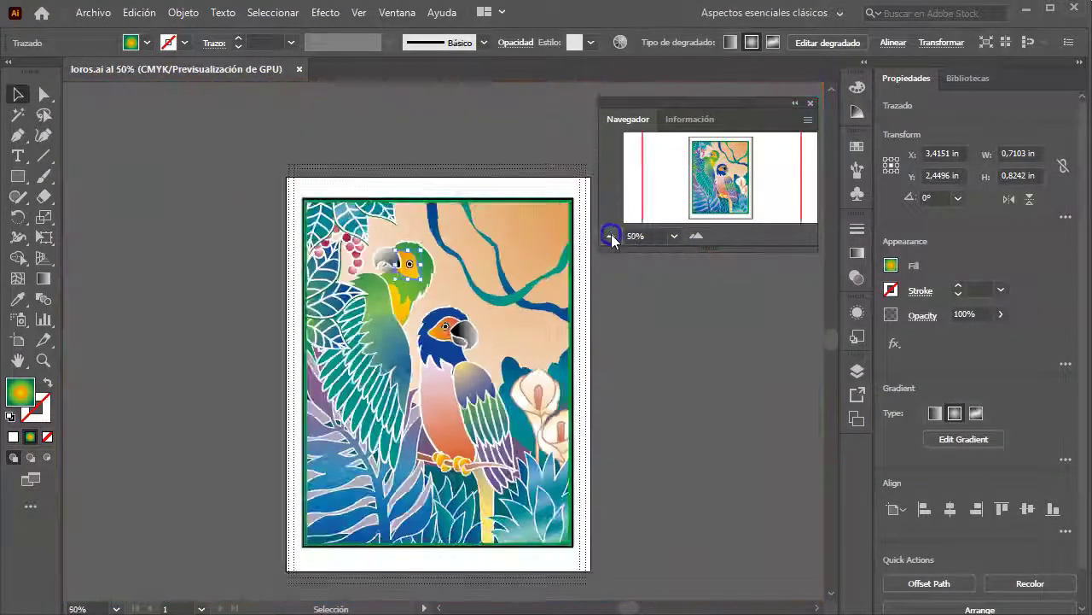
click(611, 236)
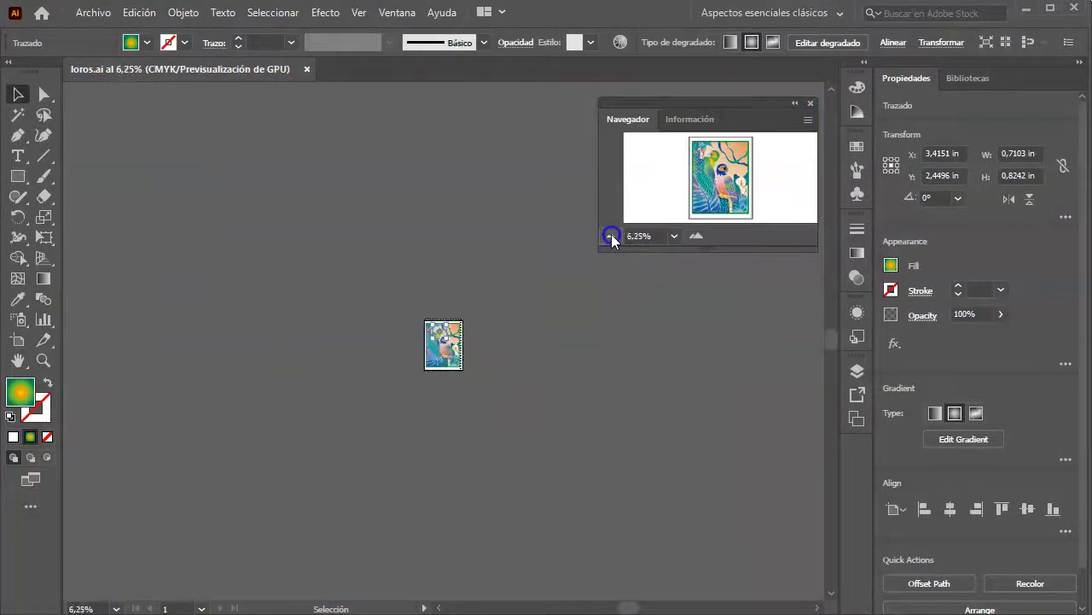
click(43, 359)
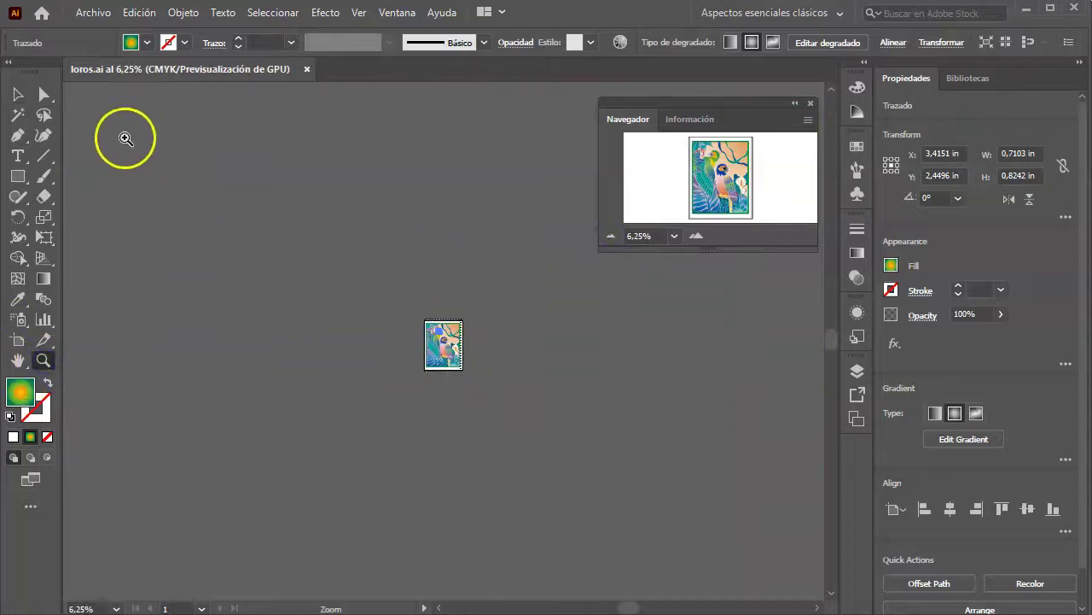
Step: Zoom the canvas to 300%, pan around, and jump to the parrot's head via Navegador
click(114, 107)
click(113, 107)
click(113, 106)
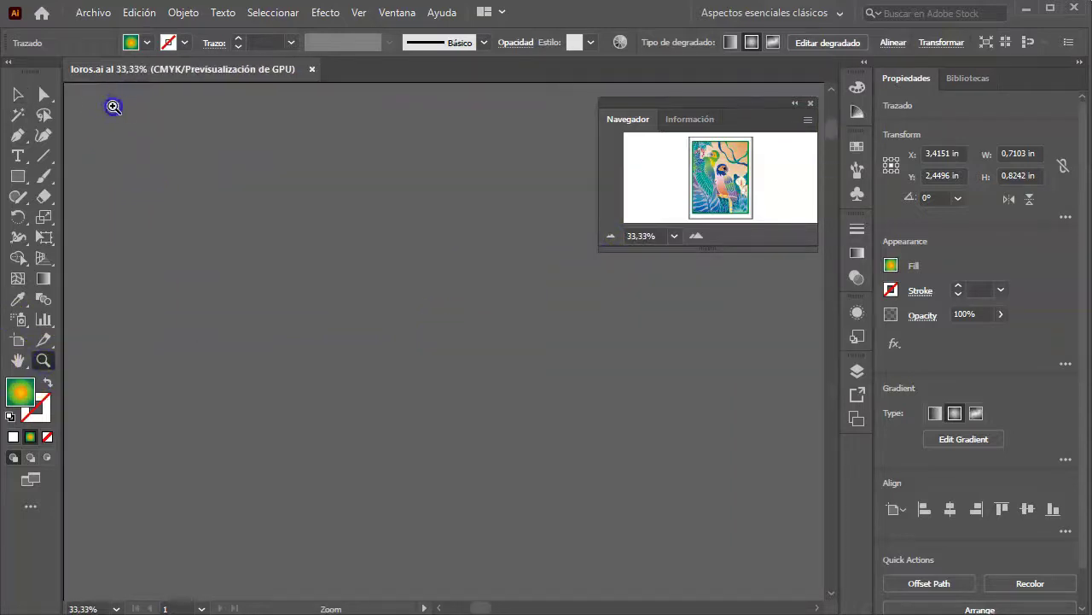
click(114, 106)
click(114, 107)
click(114, 107)
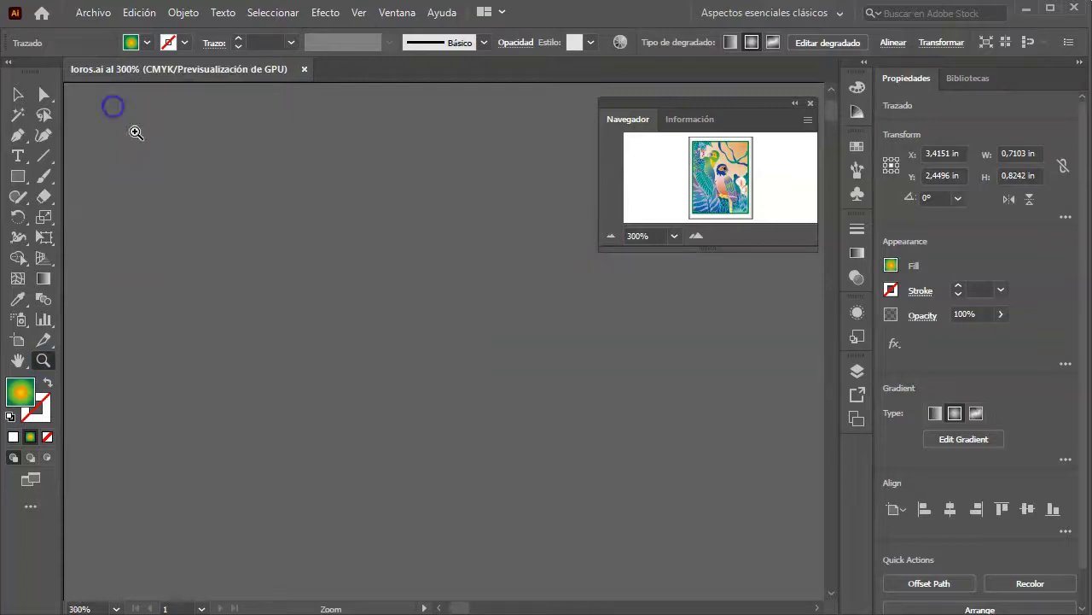
drag(76, 304, 500, 487)
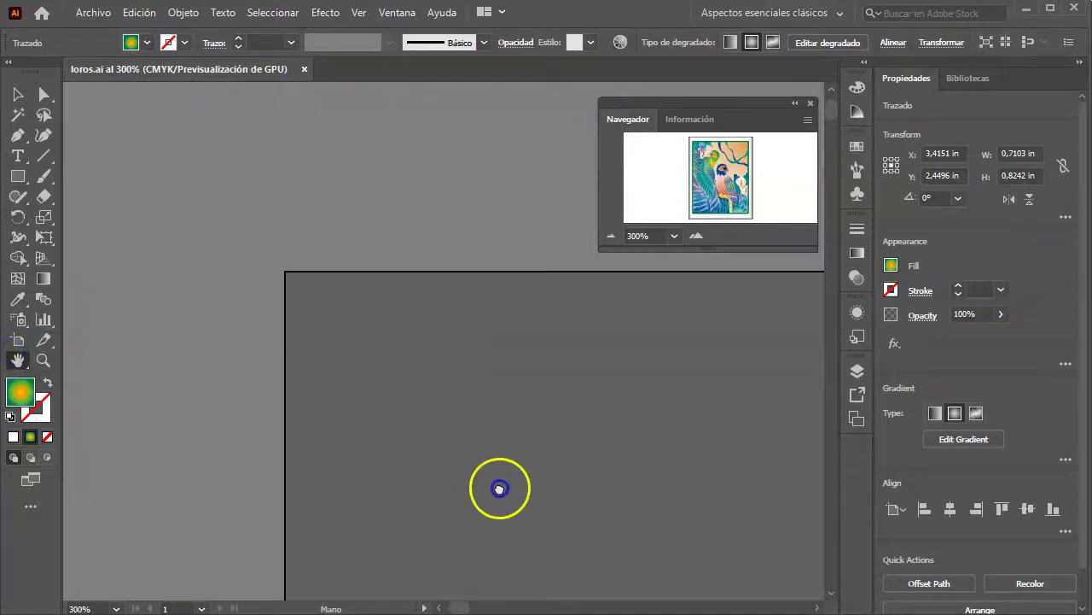
drag(597, 504, 287, 351)
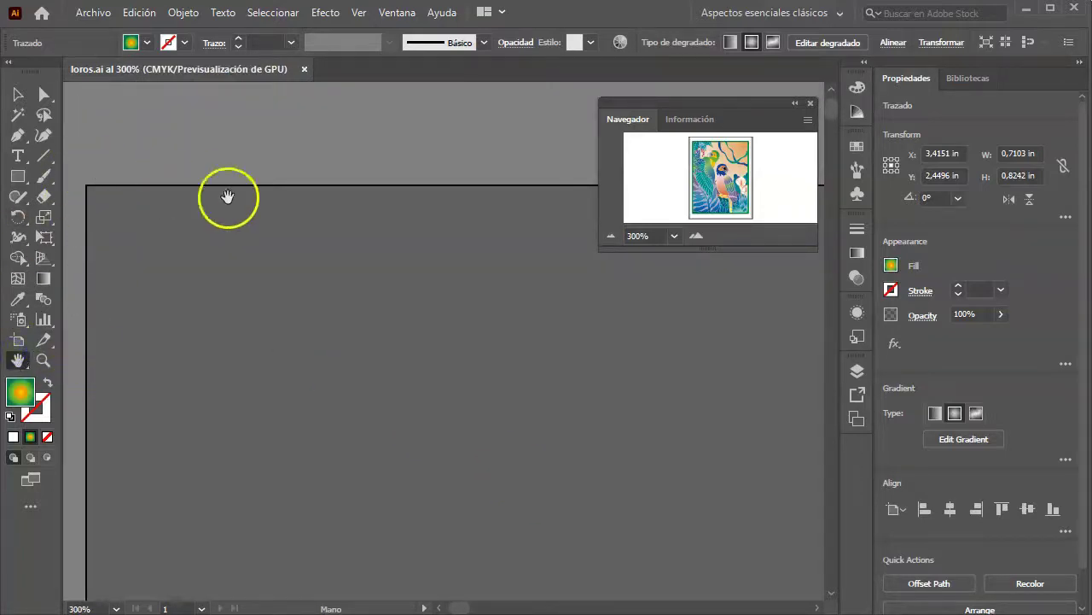
drag(512, 432, 408, 328)
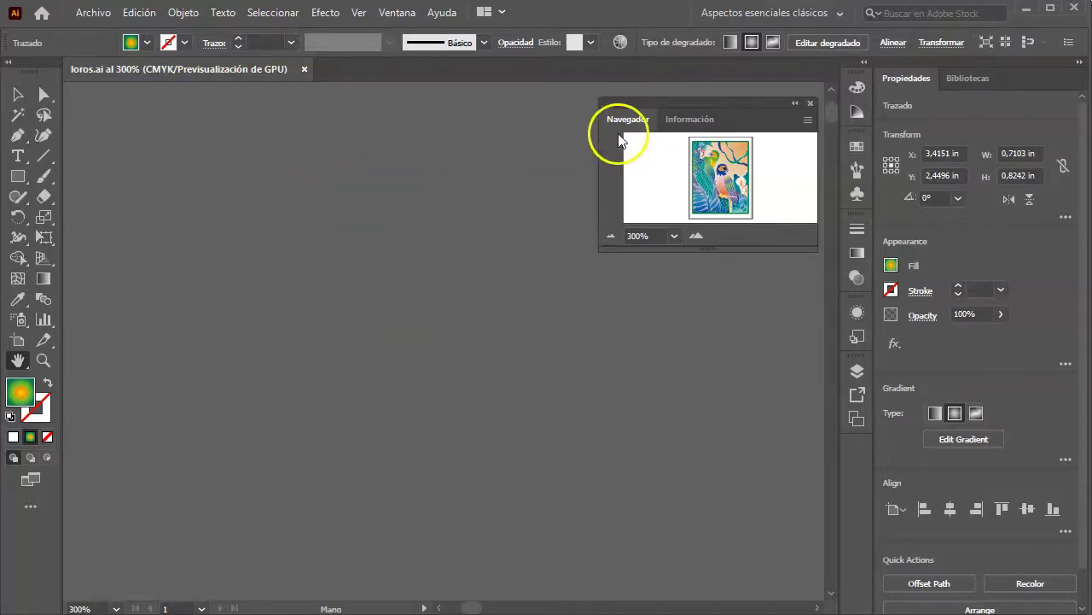
click(724, 167)
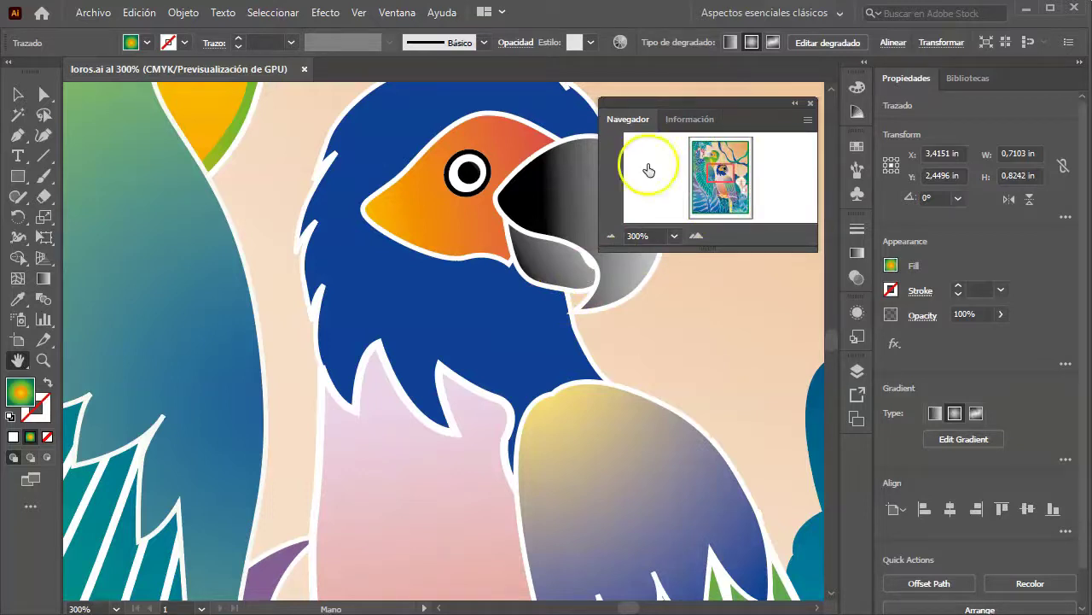
click(290, 177)
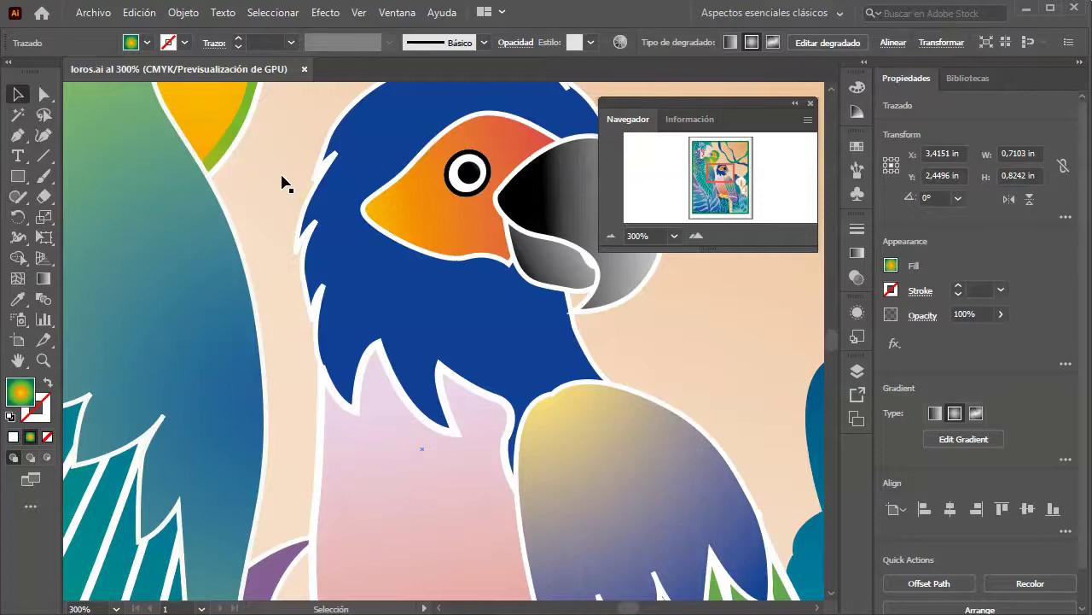
Step: Cycle through the full-screen modes, return to normal mode, and select the left leaf
key(f)
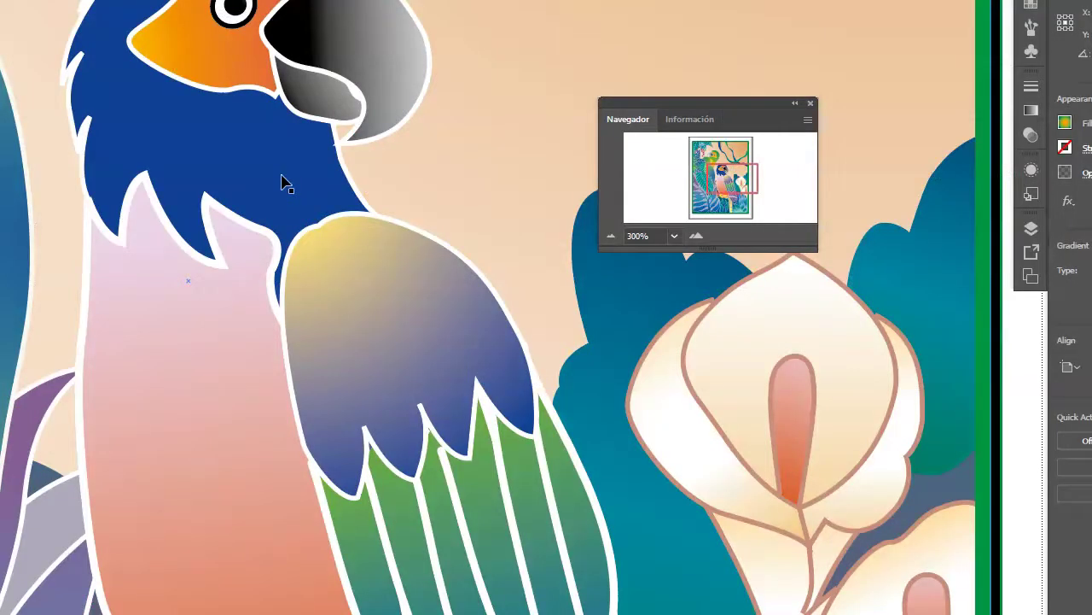
key(f)
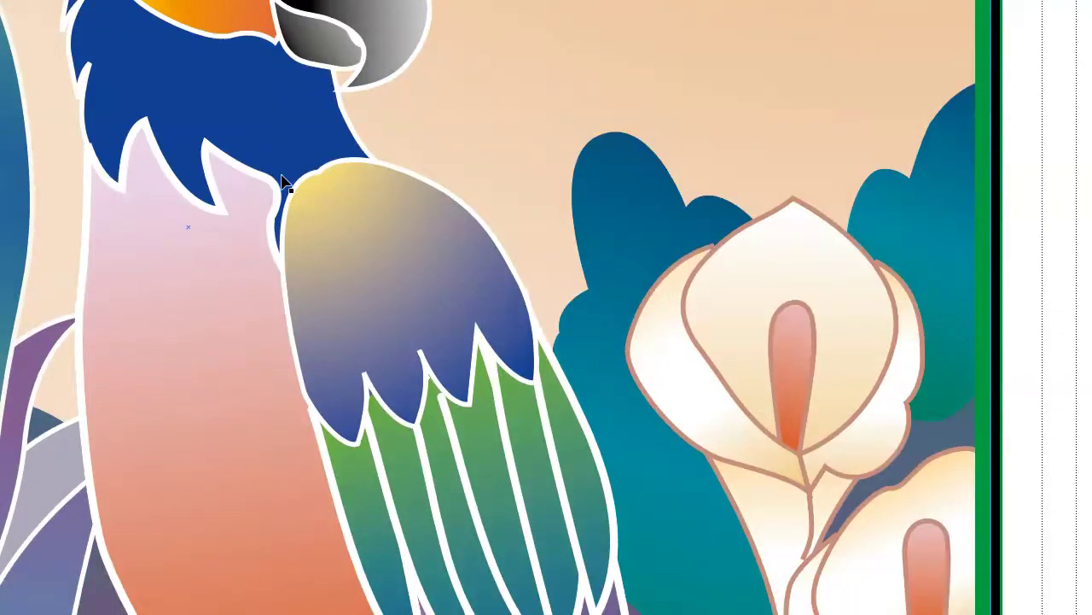
key(f)
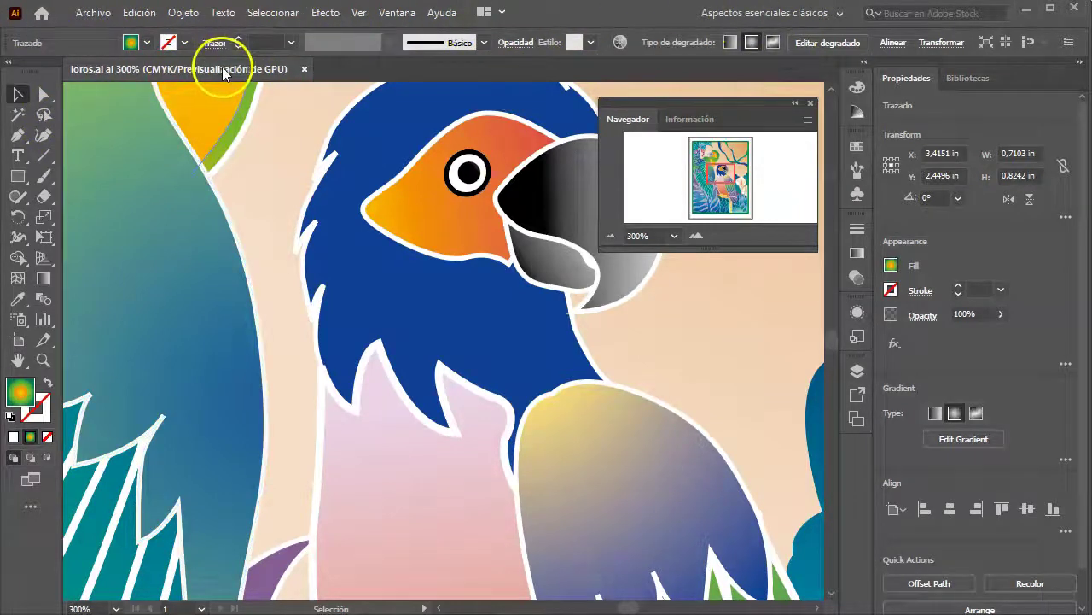
key(f)
key(Tab)
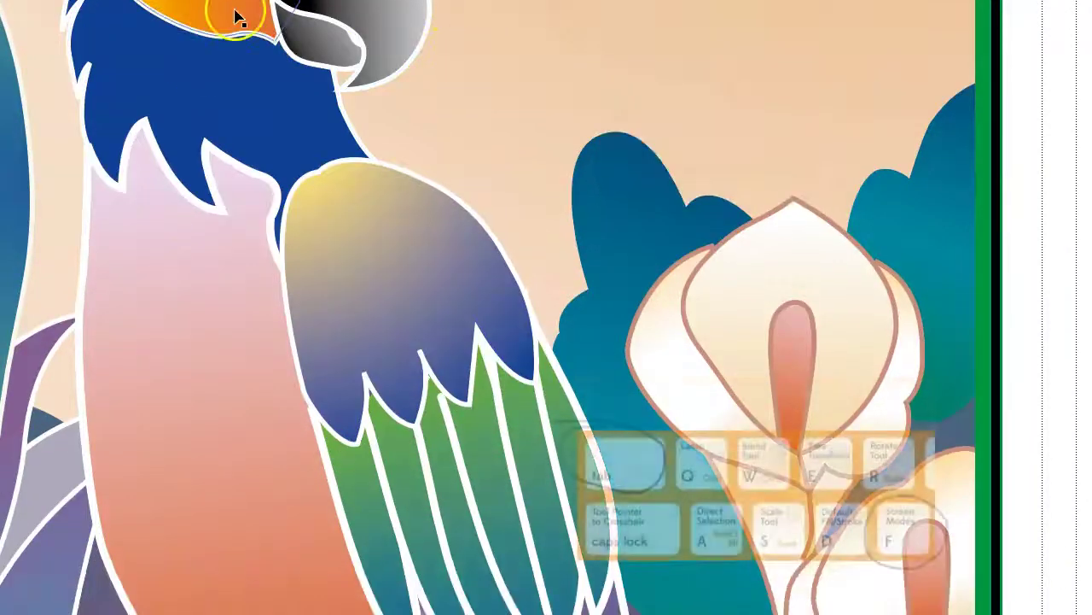
key(f)
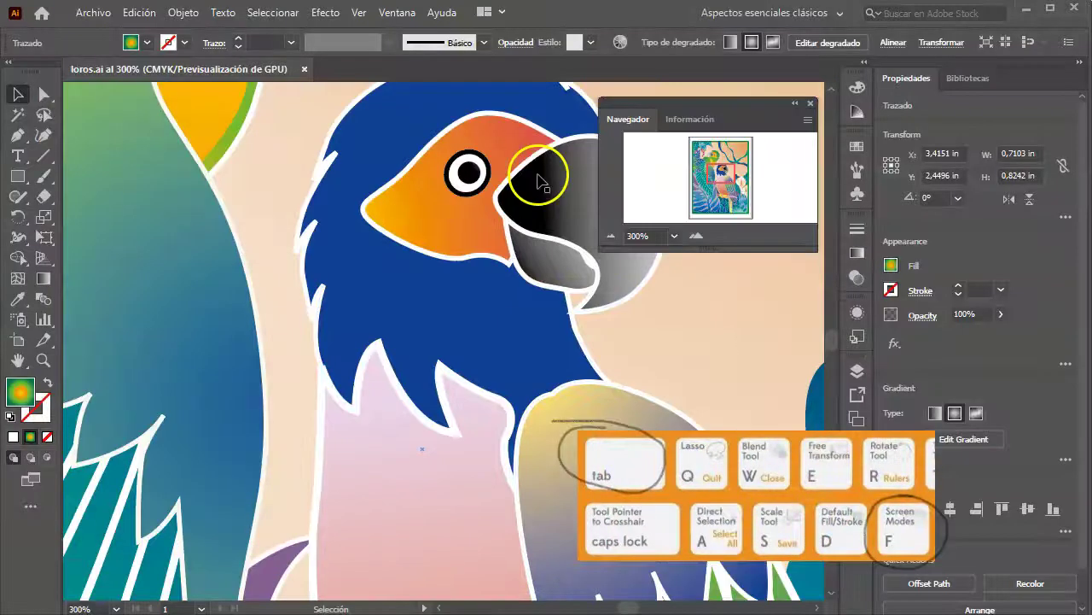
click(130, 122)
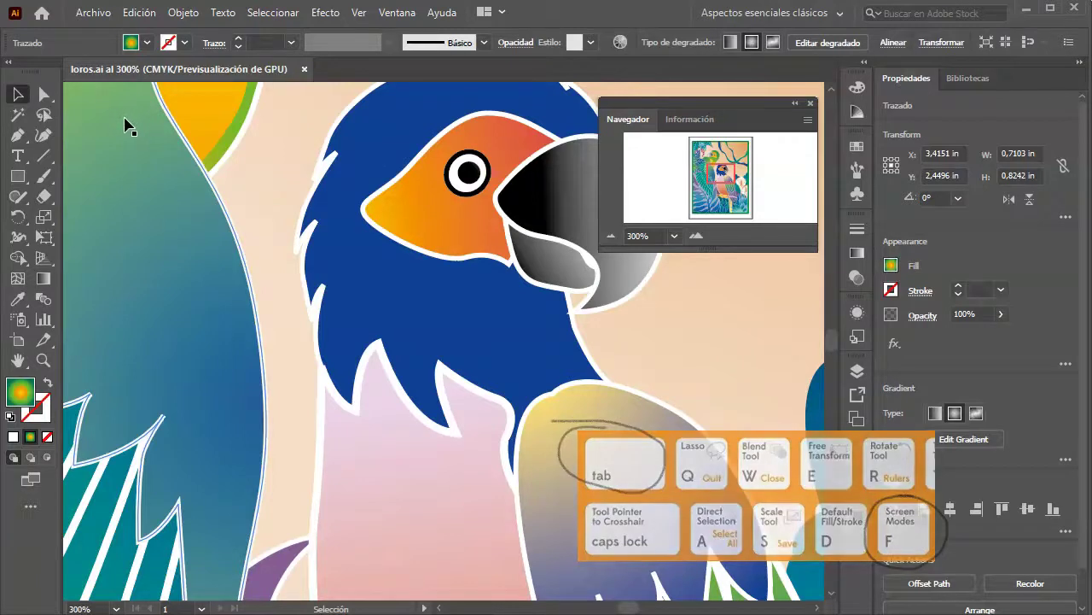
Step: Hide and restore panels, nudge the parrot view with the Hand tool, then bring Chrome forward
key(Tab)
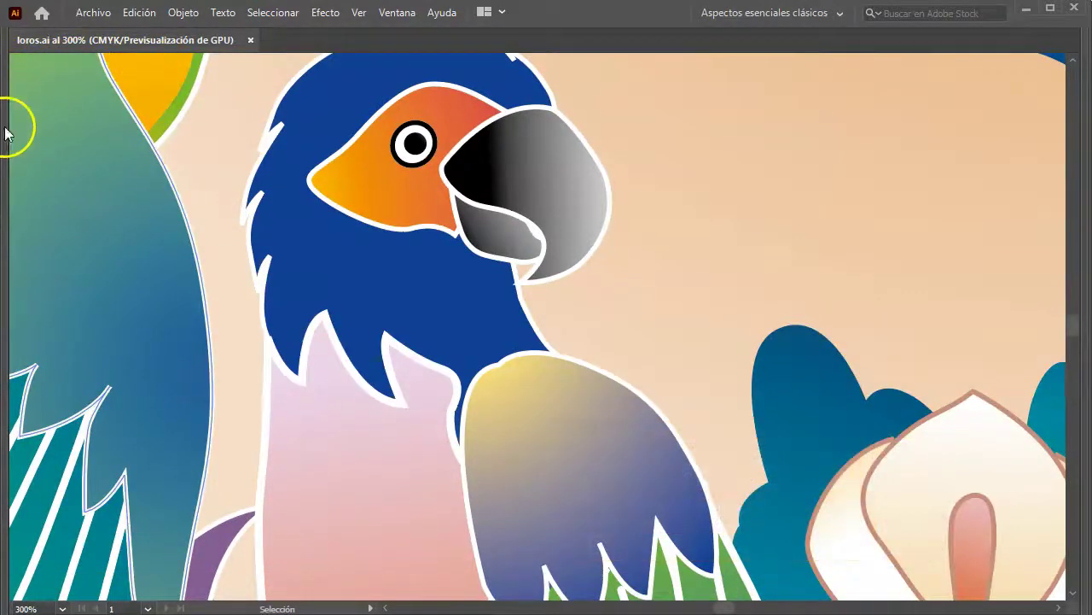
key(Tab)
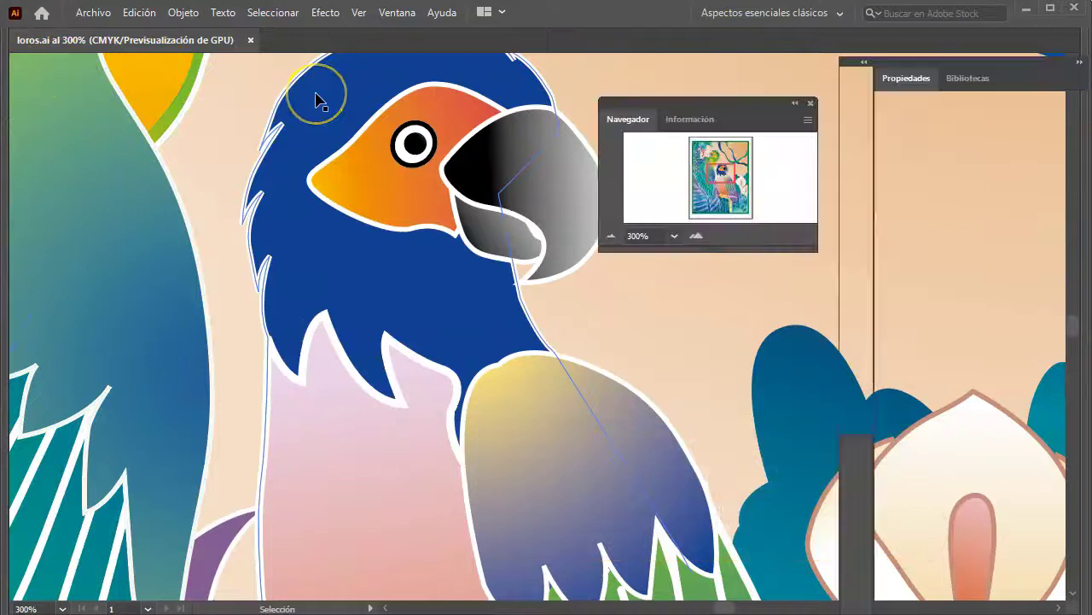
key(Tab)
key(Tab)
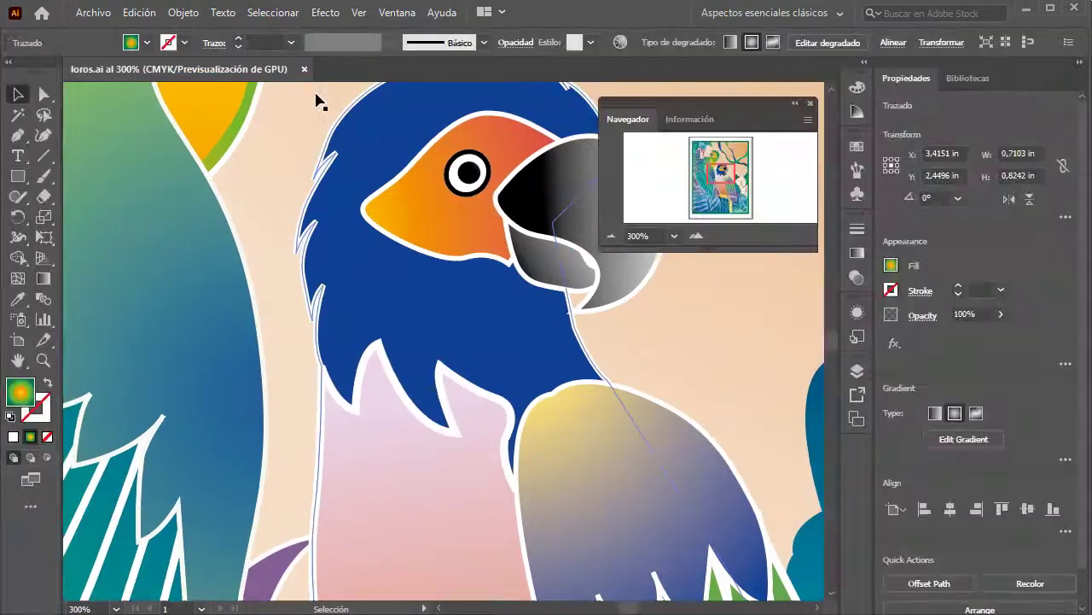
key(Tab)
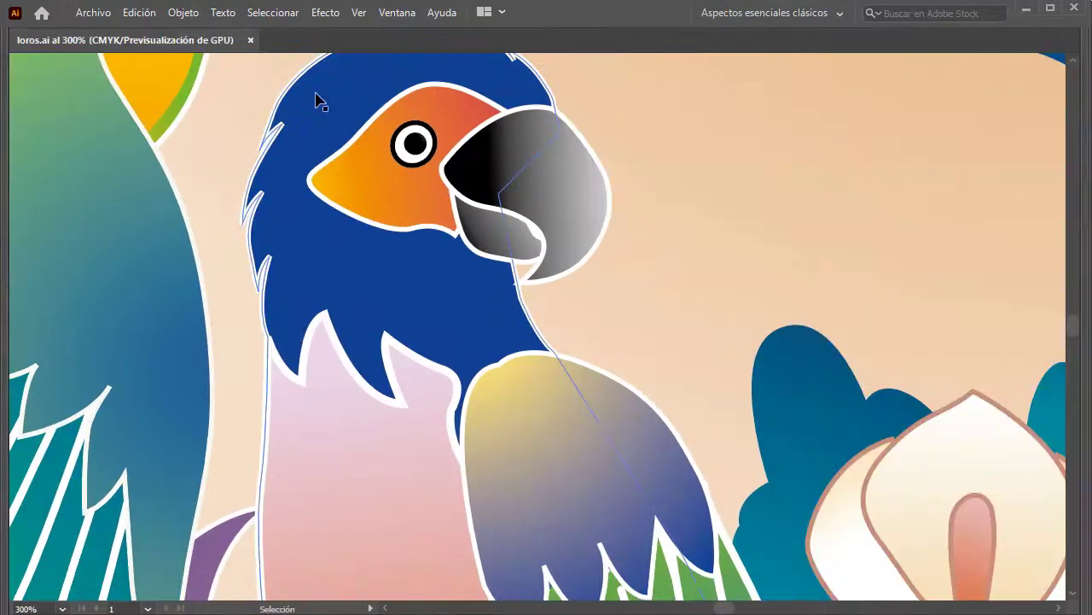
key(Tab)
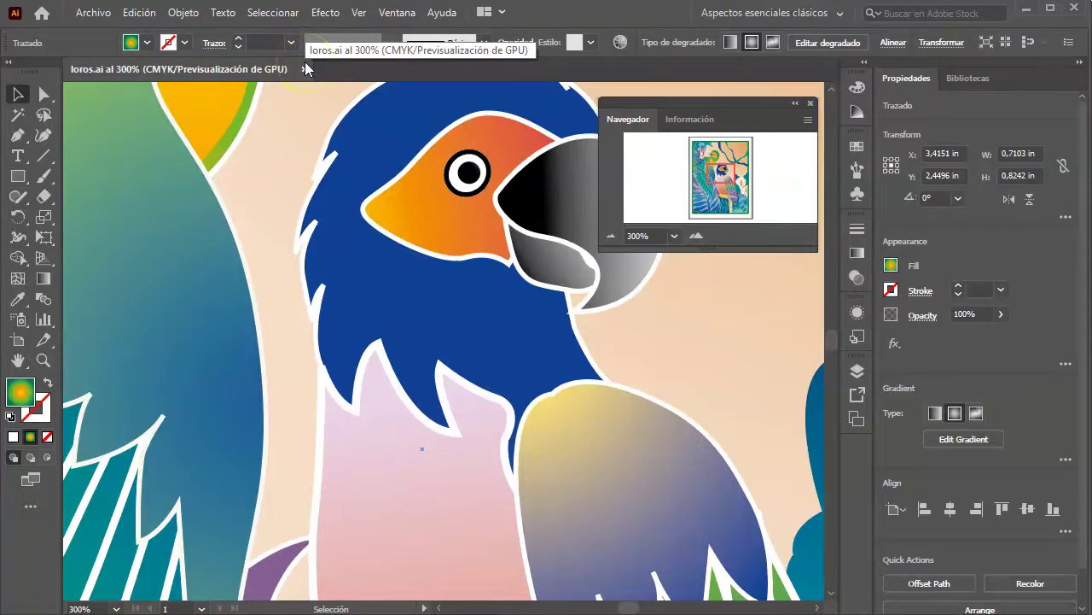
click(17, 359)
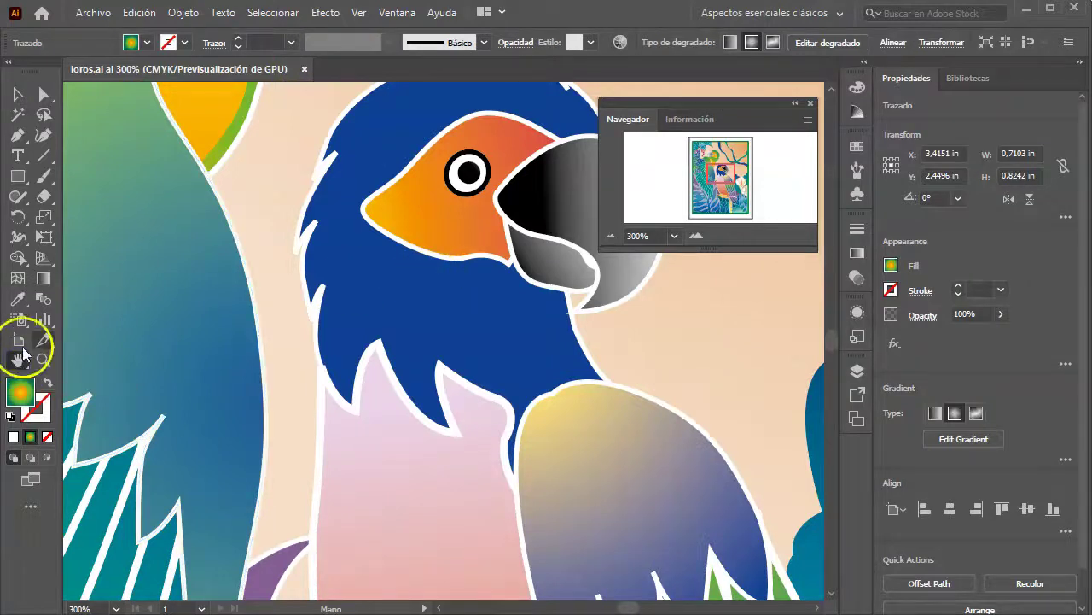
mouse_move(516, 172)
mouse_down()
mouse_move(237, 324)
mouse_move(501, 188)
mouse_up()
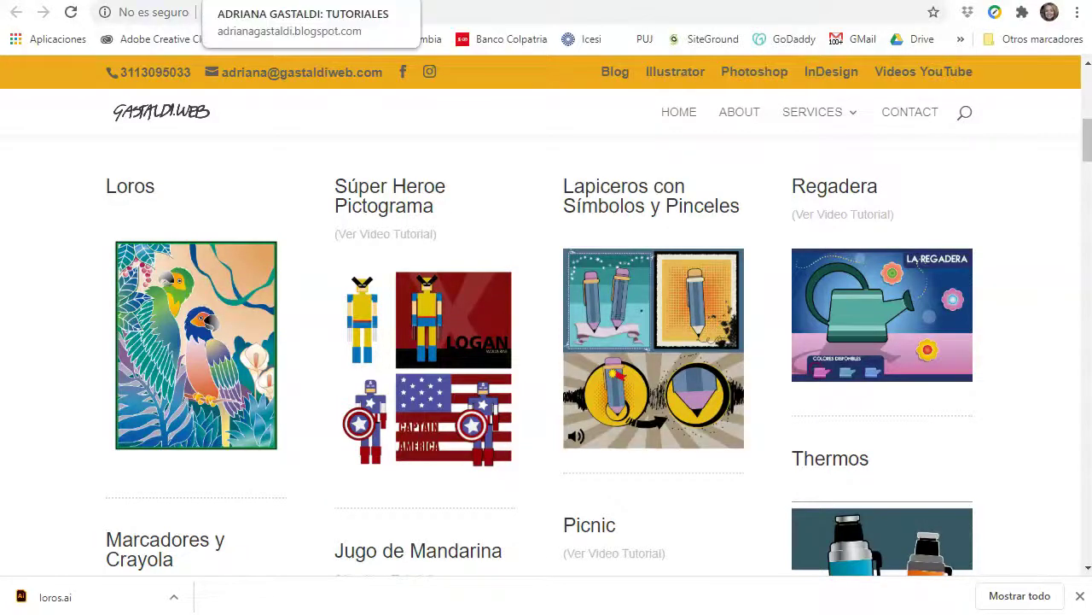
click(239, 2)
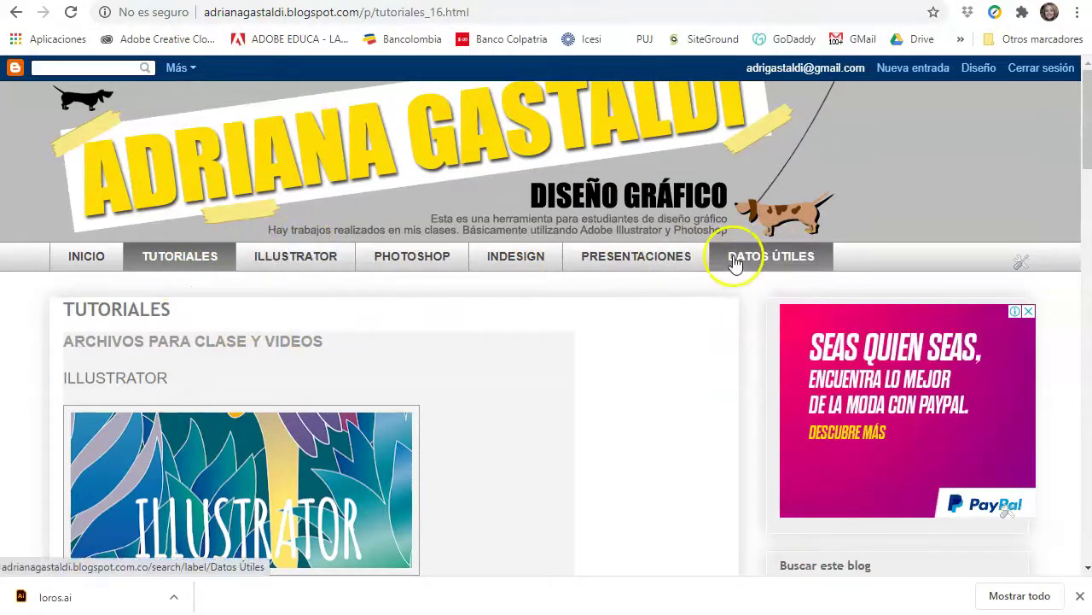
Step: From the blog's Datos Útiles section, open the freedomstudios Illustrator CS6 cheat sheet and scroll to its chart
click(735, 258)
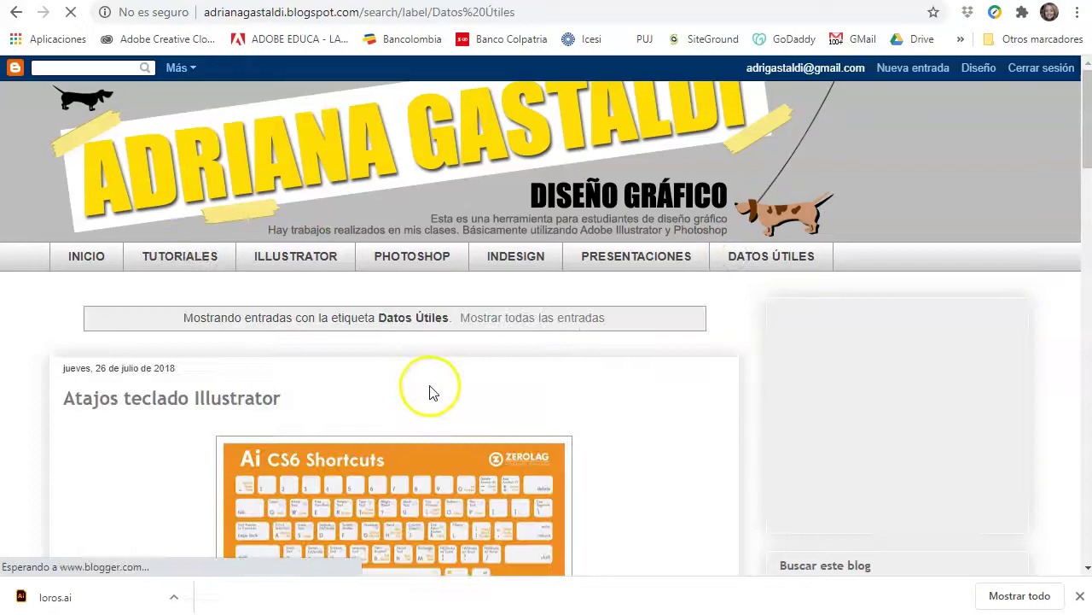
scroll(431, 388, down, 1)
click(363, 455)
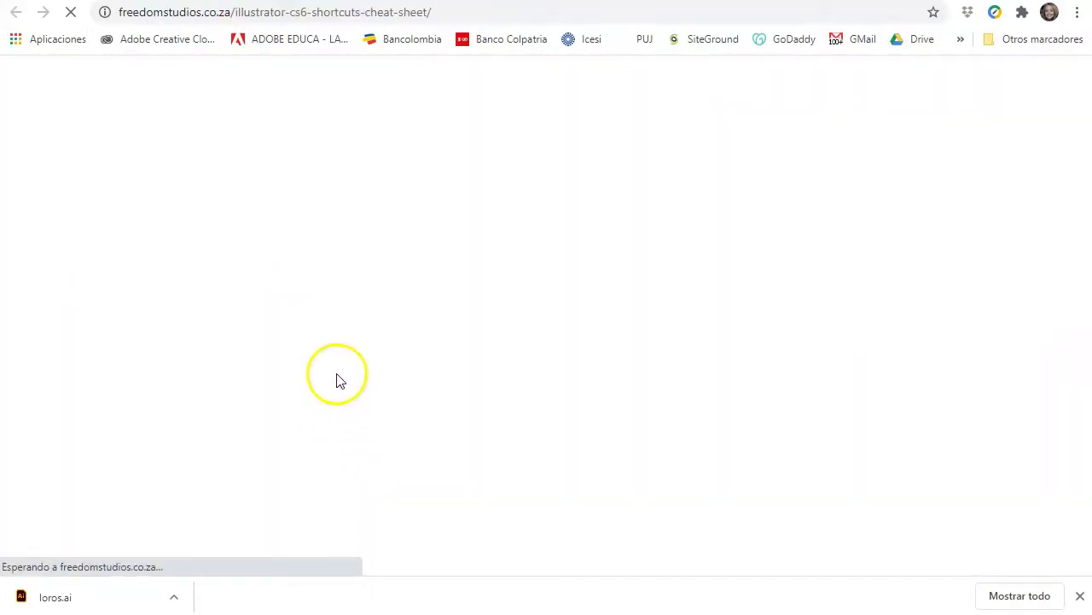
scroll(452, 472, down, 2)
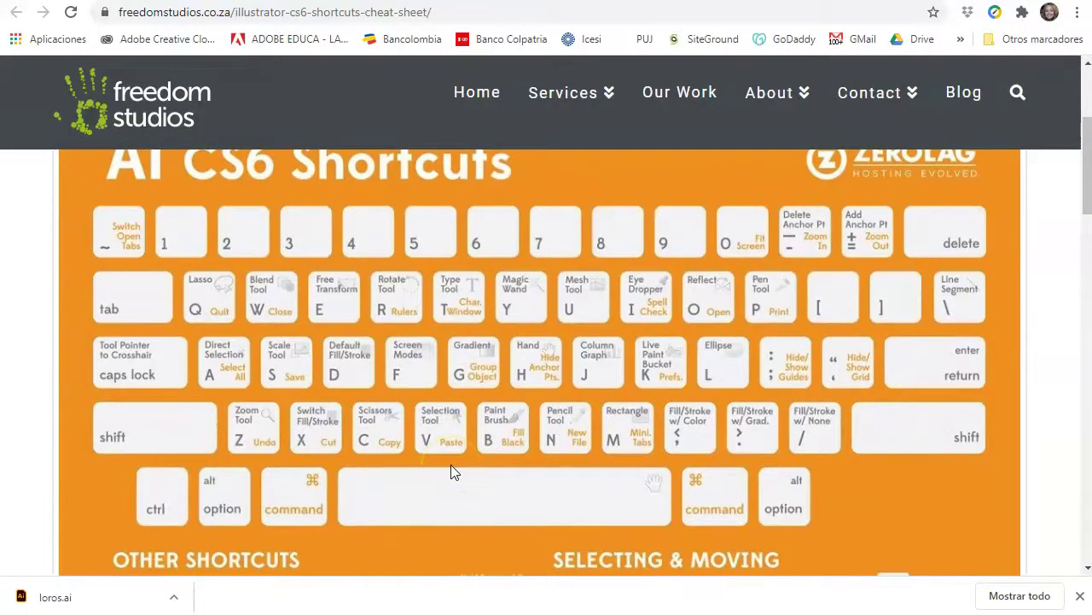
scroll(451, 465, down, 1)
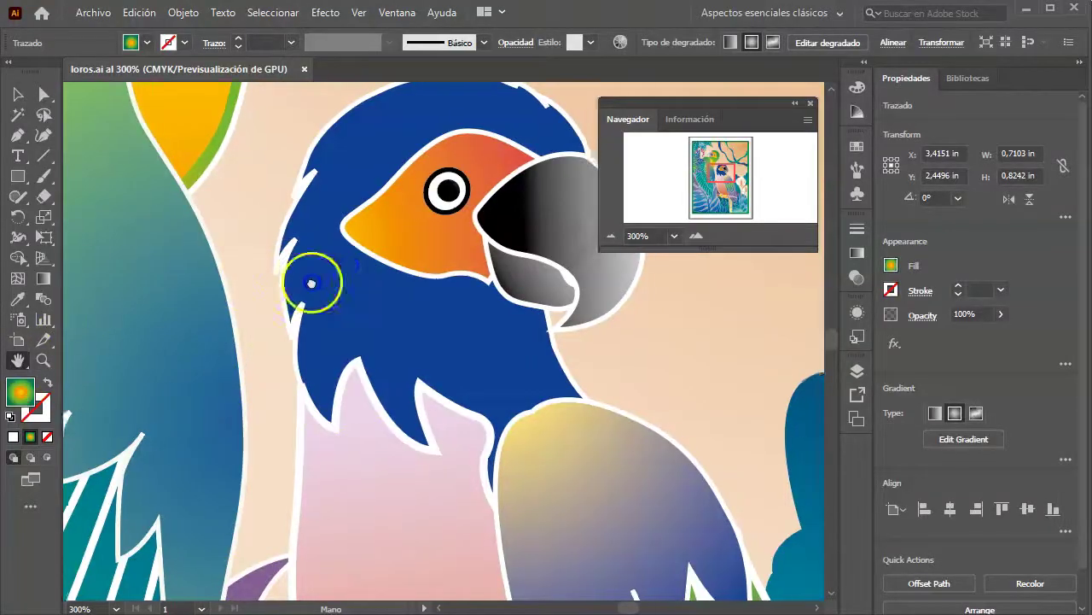
Step: Pan the view from the blue parrot's head across to the green parrot's head
drag(311, 282, 262, 307)
click(26, 90)
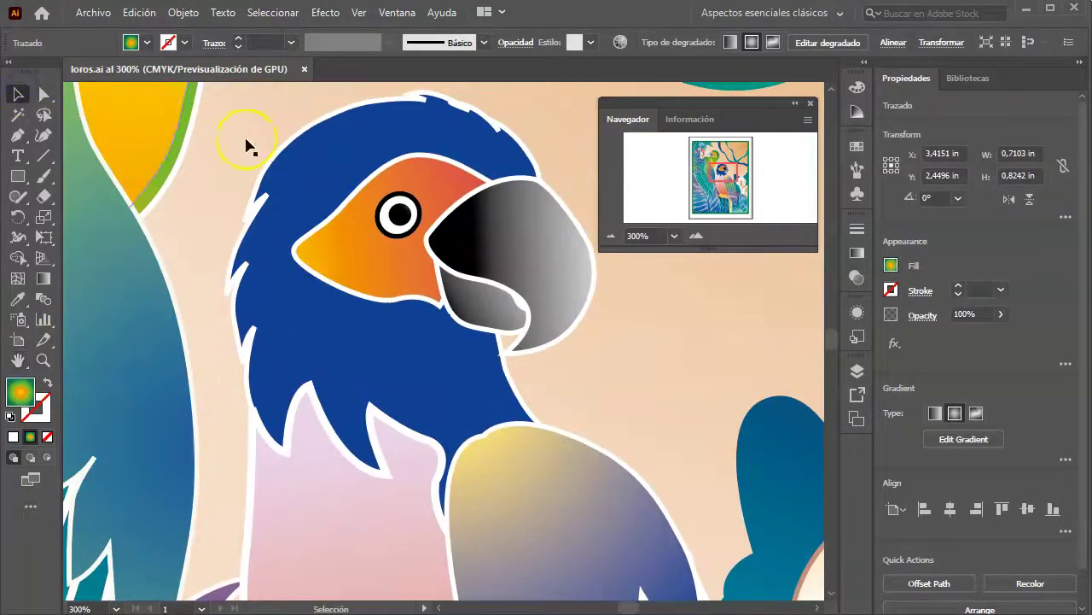
click(344, 184)
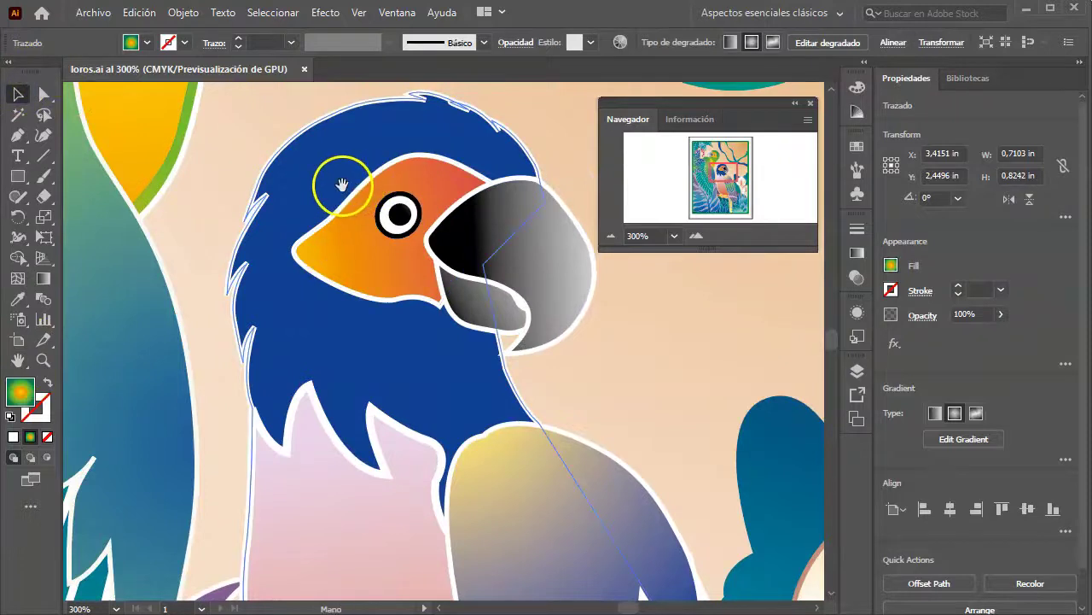
drag(429, 141, 402, 409)
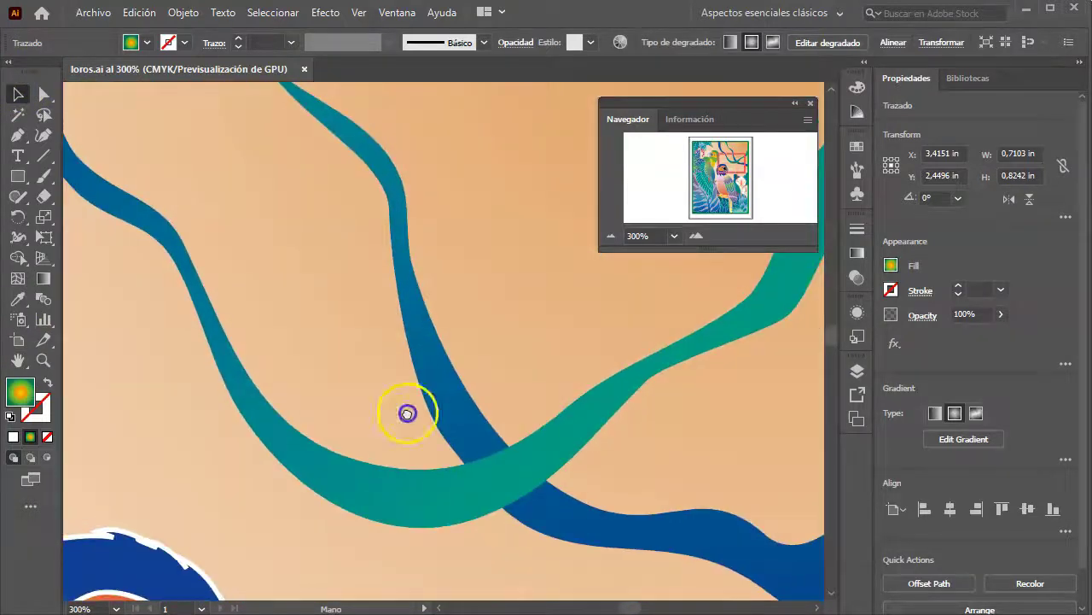
drag(127, 439, 361, 342)
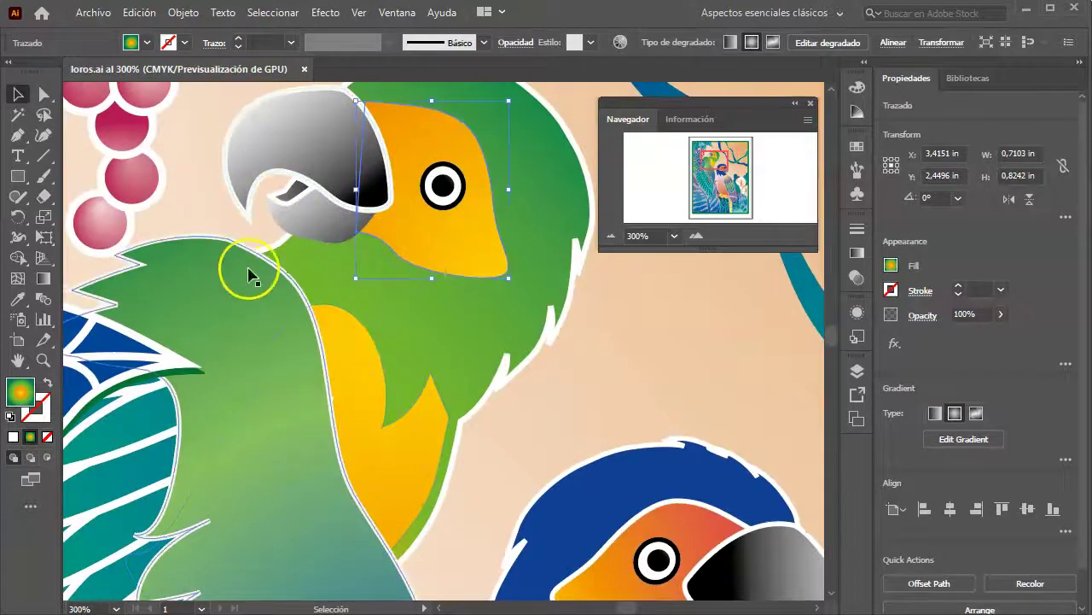
Step: Zoom out to 84% to show the whole artboard and select the green parrot group
click(42, 363)
mouse_move(419, 217)
mouse_down()
mouse_move(395, 250)
mouse_move(193, 349)
mouse_up()
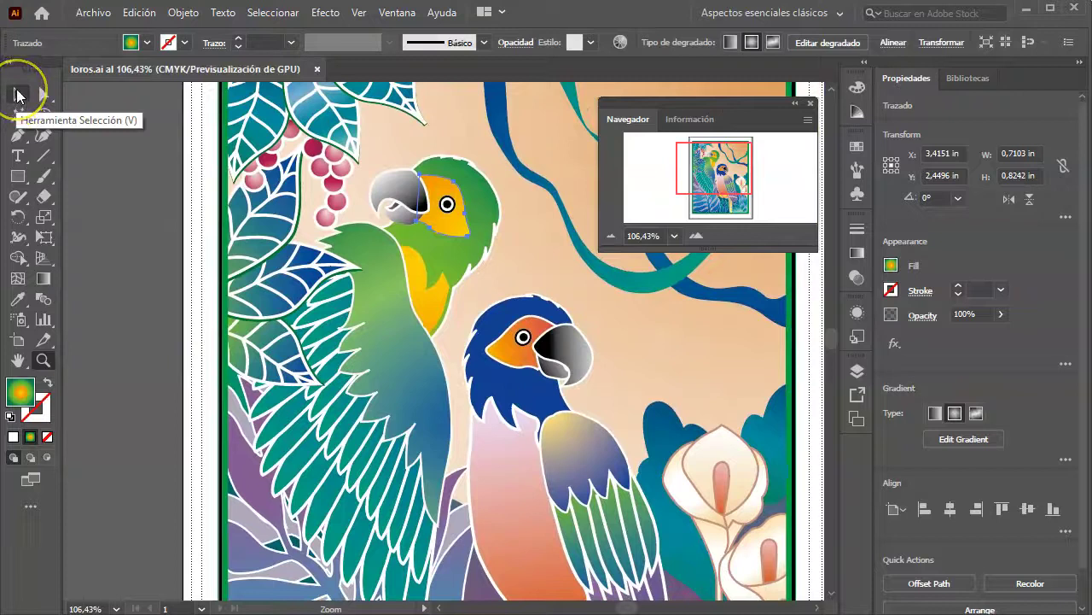
click(19, 94)
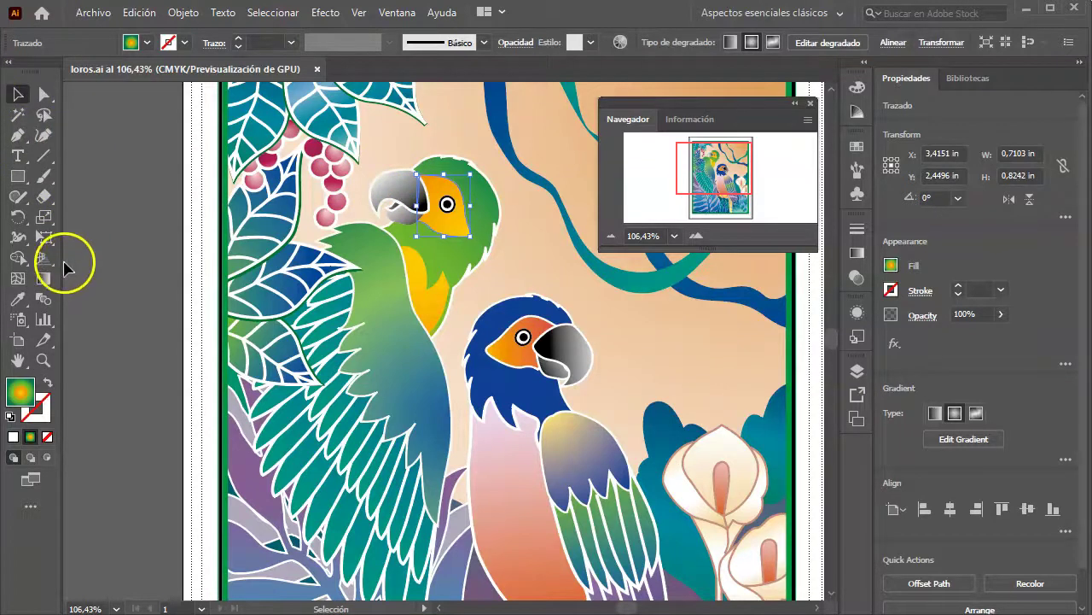
click(42, 360)
alt+click(449, 260)
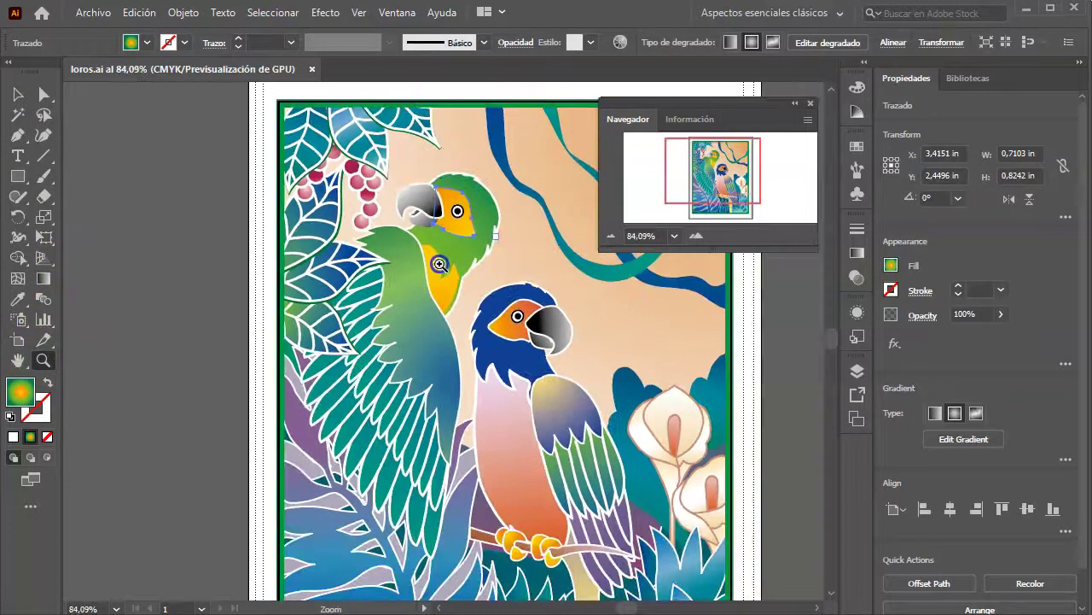
key(v)
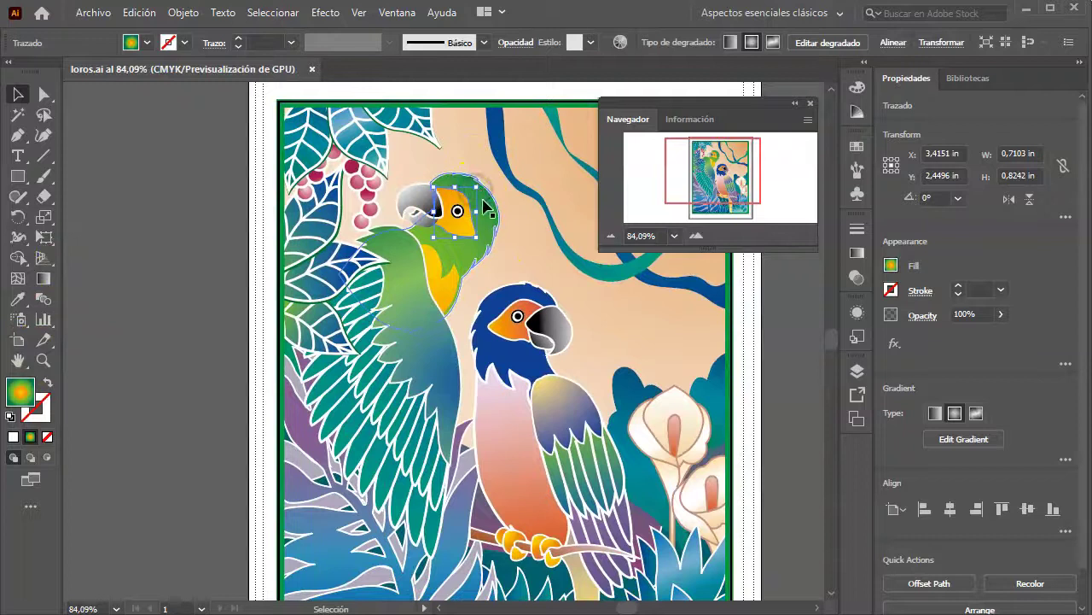
click(483, 205)
Step: Drag the blue parrot group onto the pasteboard right of the artboard, then reselect it there
scroll(444, 239, right, 1)
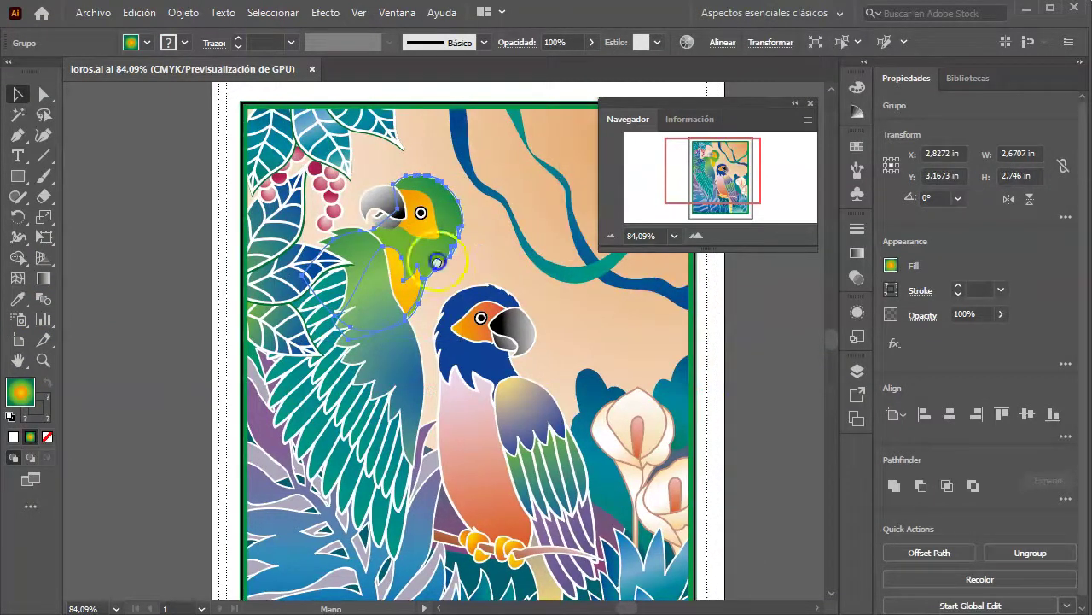
scroll(358, 247, right, 4)
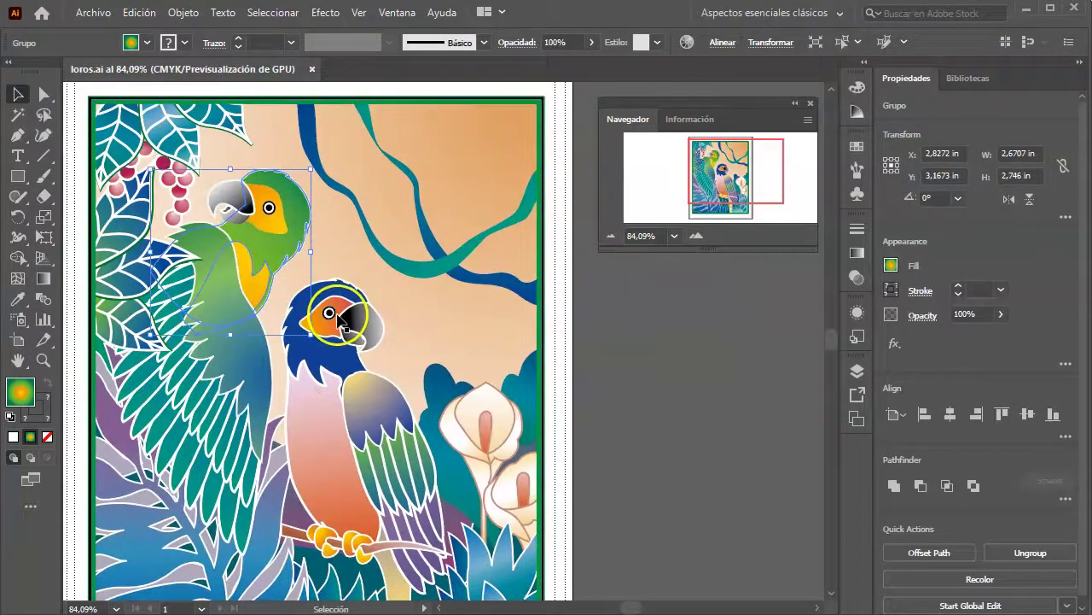
click(309, 350)
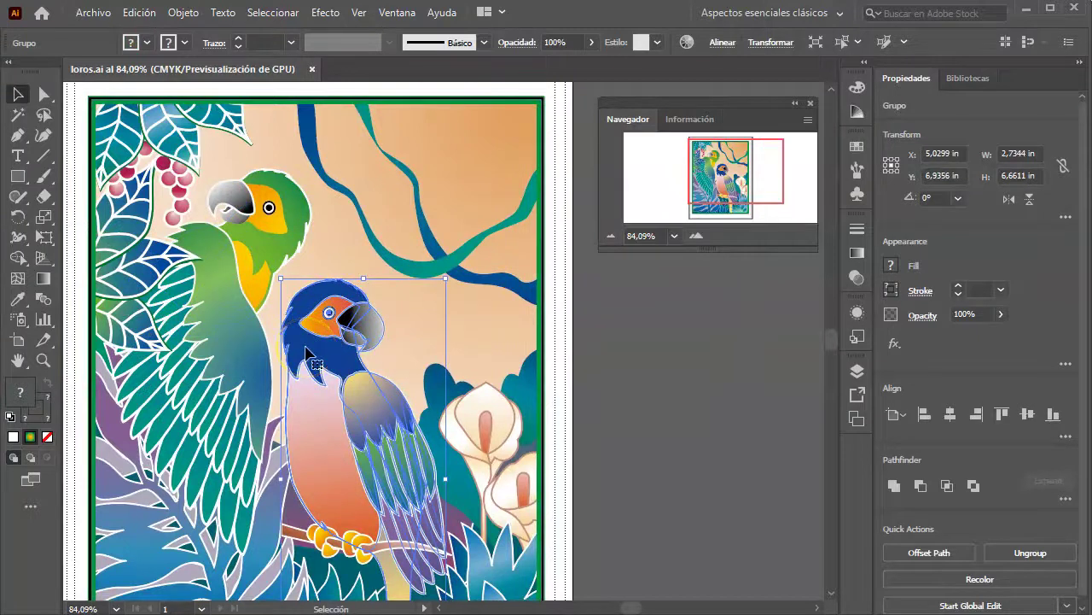
drag(307, 352, 669, 344)
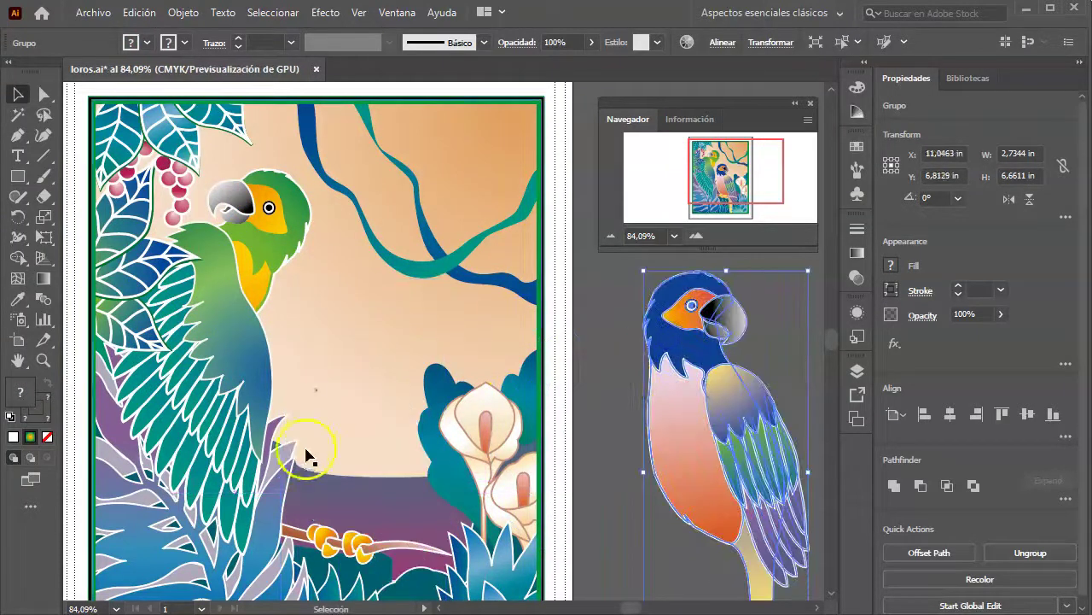
click(593, 452)
drag(610, 415, 230, 292)
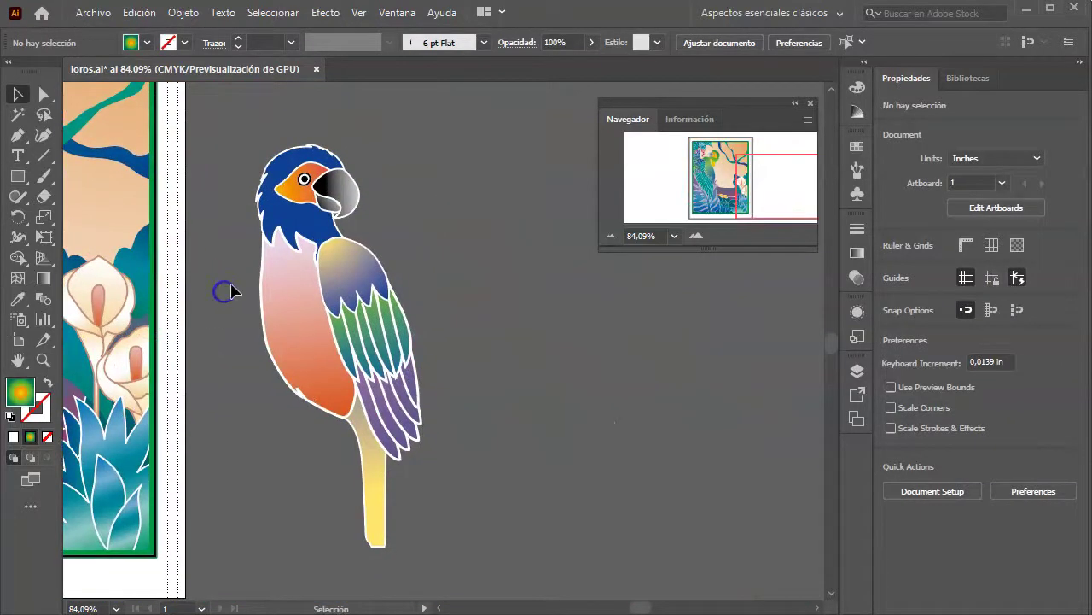
click(264, 290)
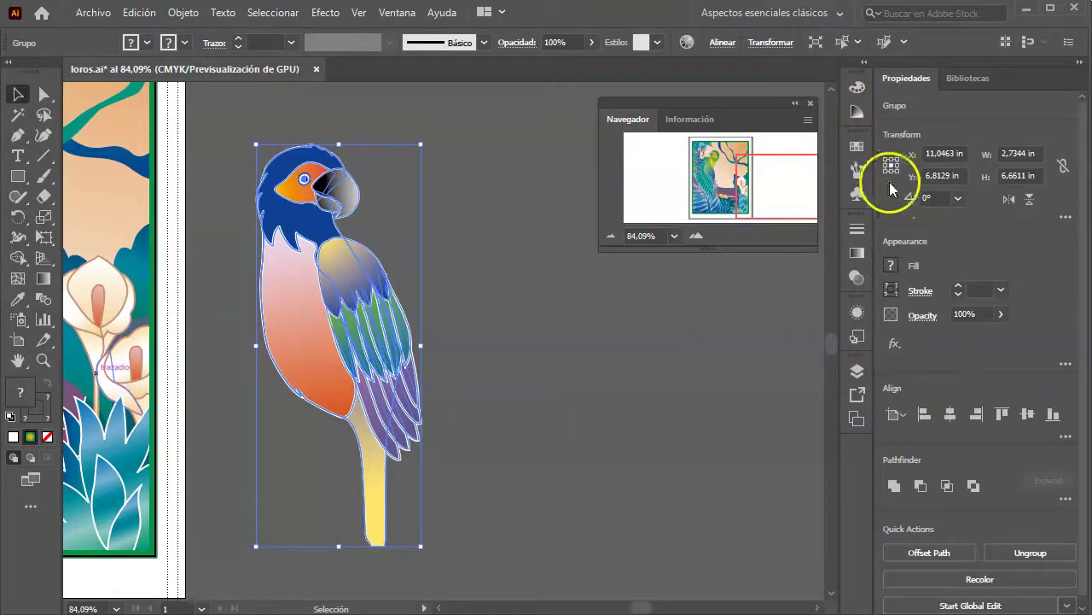
Step: Float the Capas (Layers) panel as a tall window and expand Layer 1
click(857, 373)
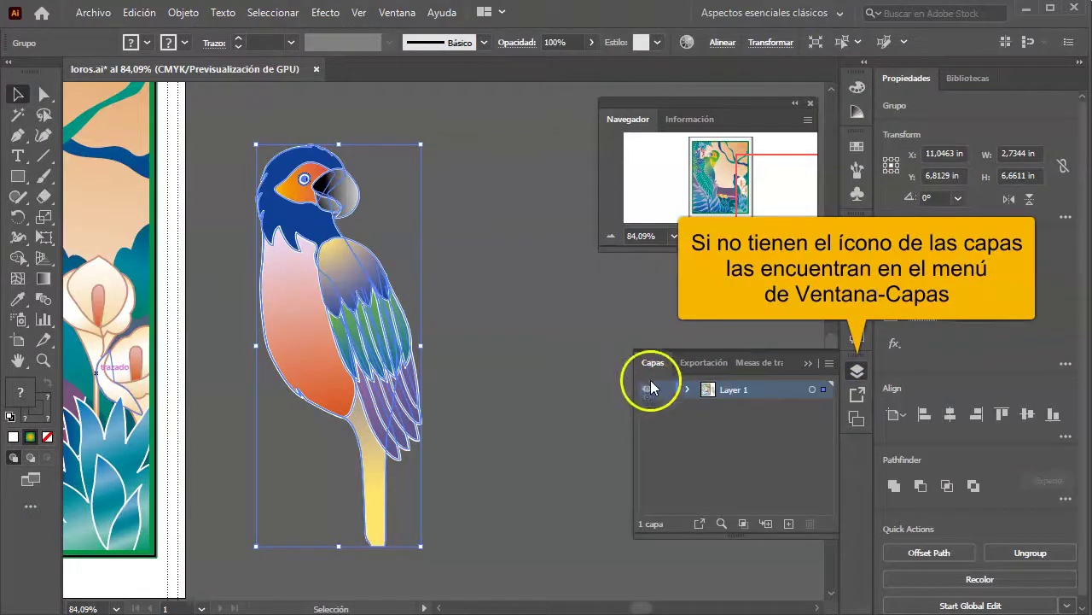
drag(652, 362, 539, 99)
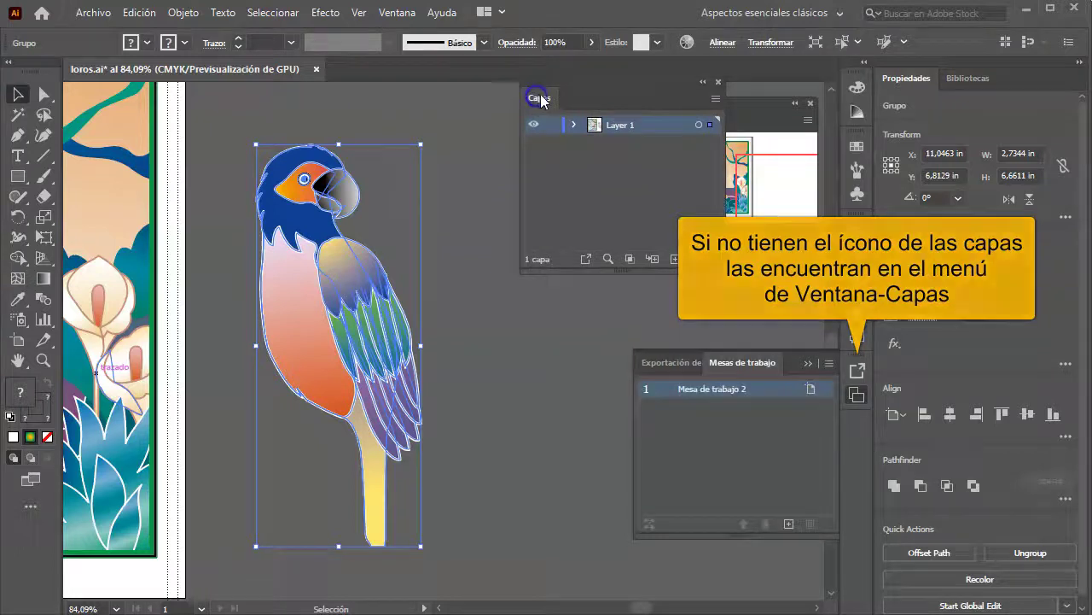
drag(622, 271, 614, 595)
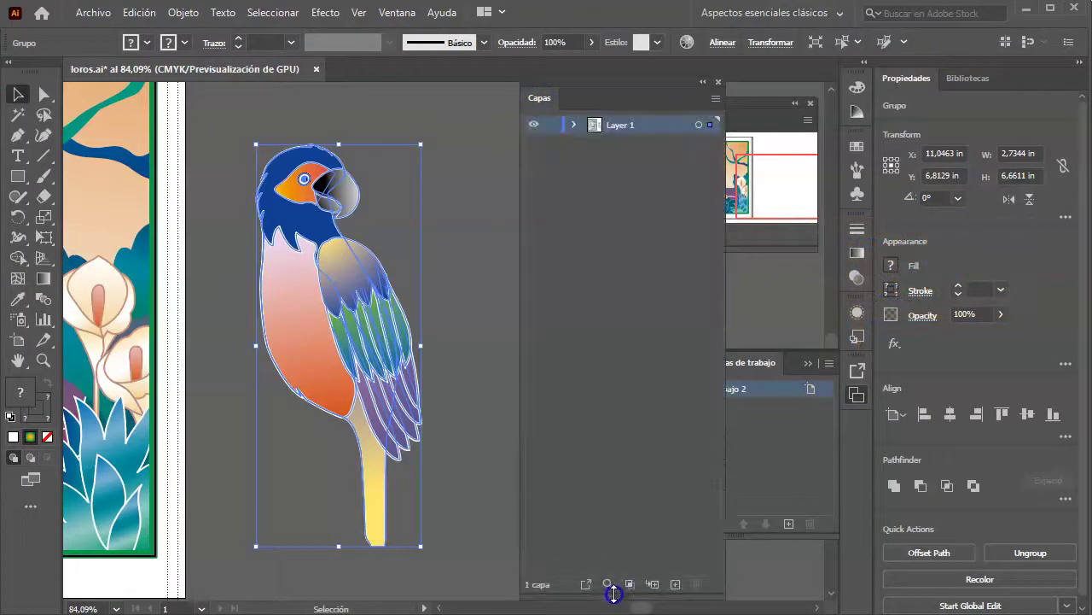
click(574, 125)
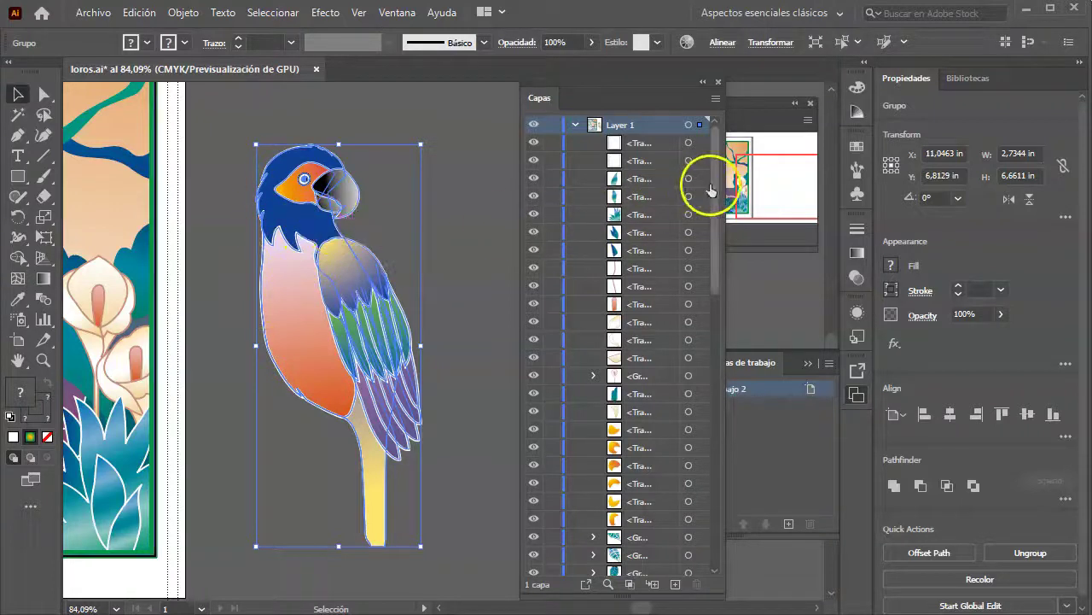
Step: Expand the parrot's <Grupo> and its nested sub-group in the Layers panel
drag(715, 188, 715, 294)
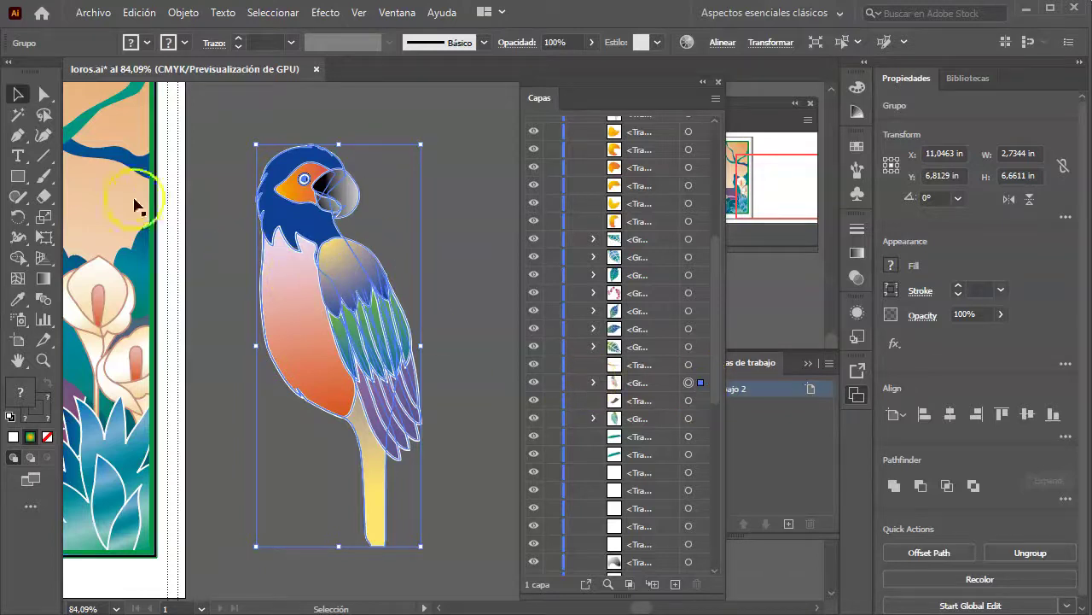
click(594, 383)
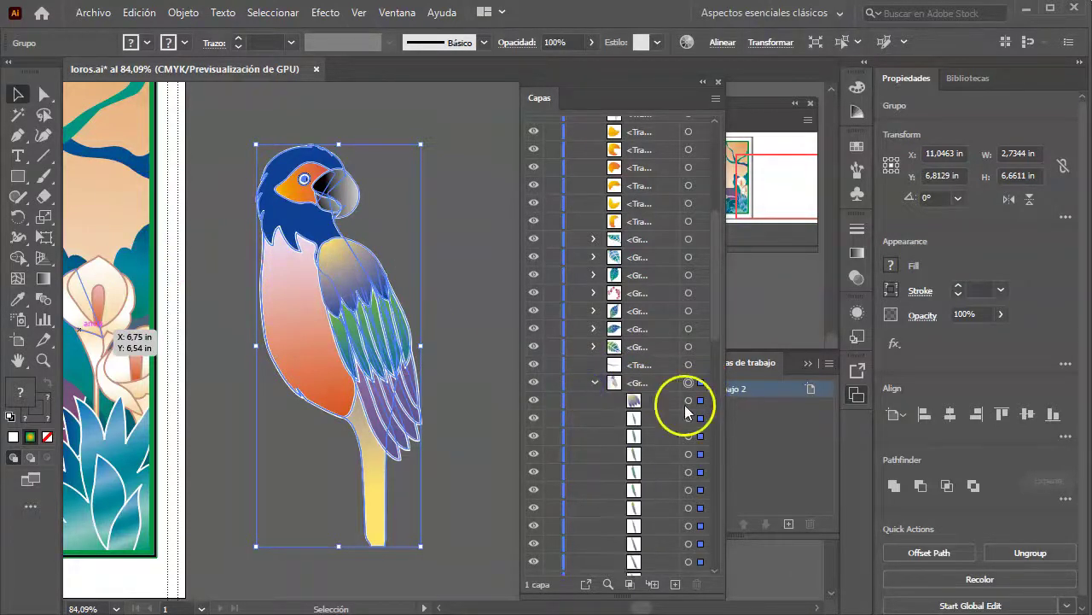
drag(715, 328, 708, 408)
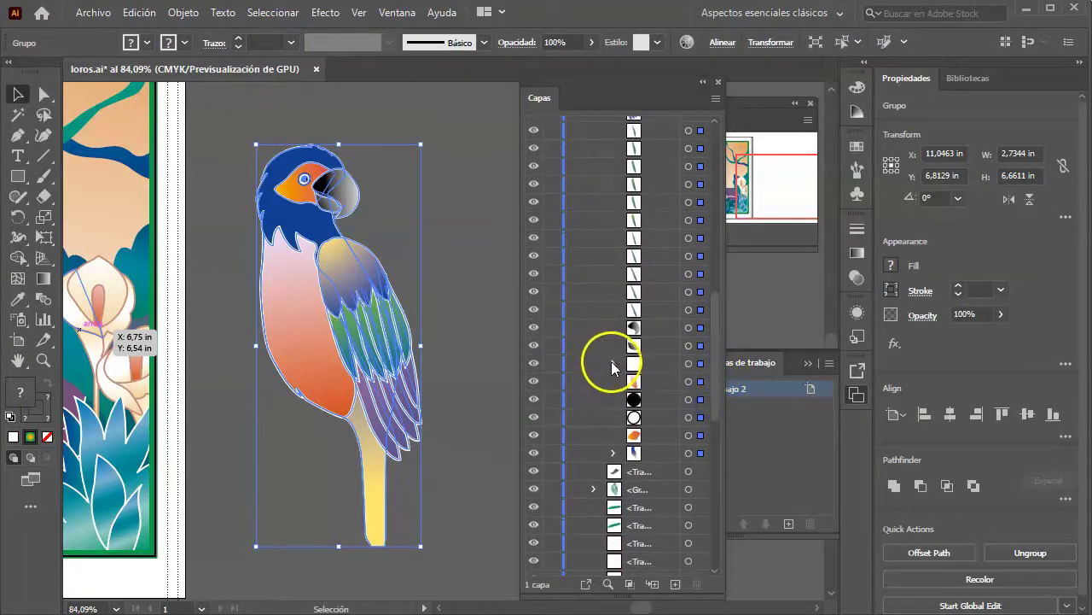
click(612, 364)
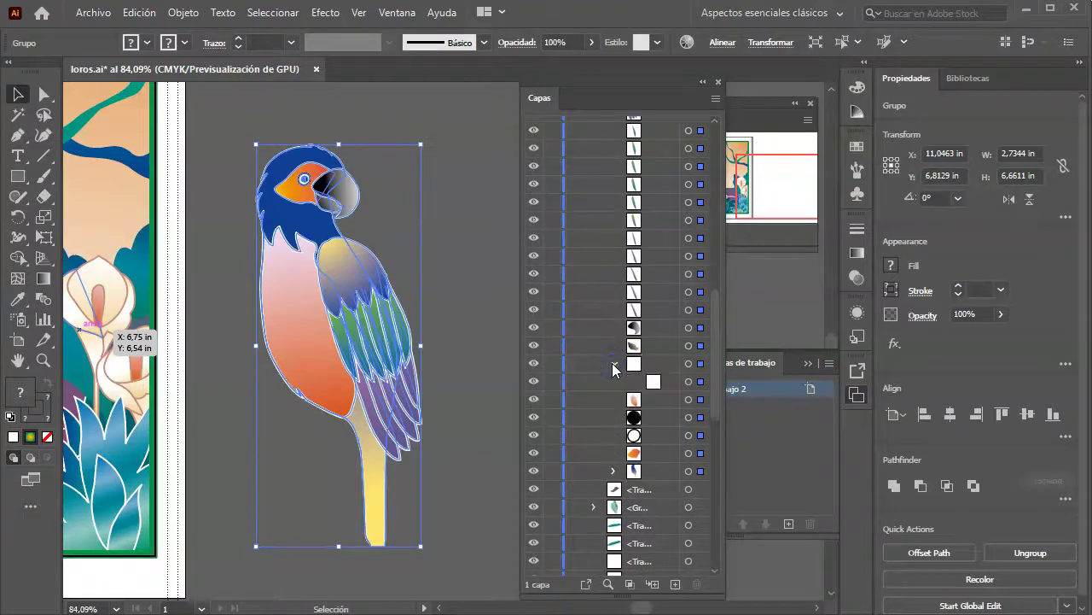
drag(715, 396, 709, 322)
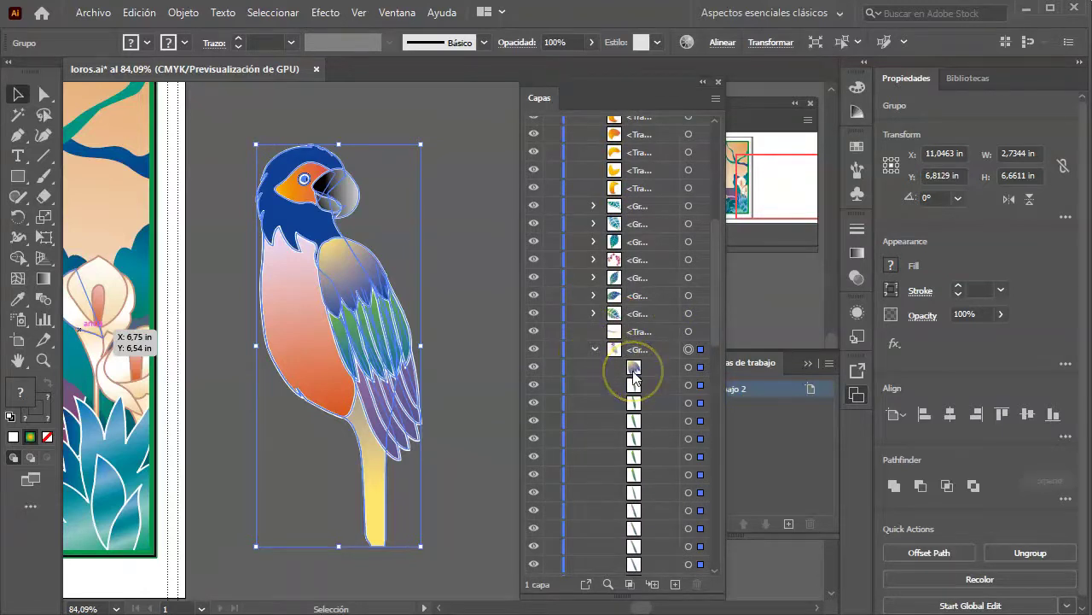
click(307, 233)
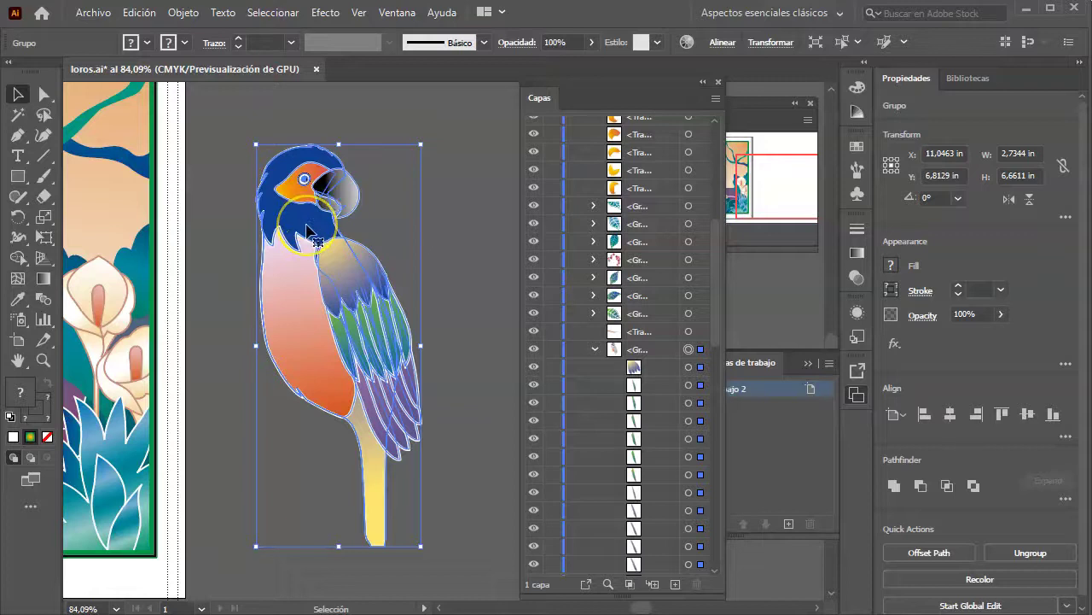
Step: Isolate the parrot group and move its beak slightly to the right
double_click(312, 230)
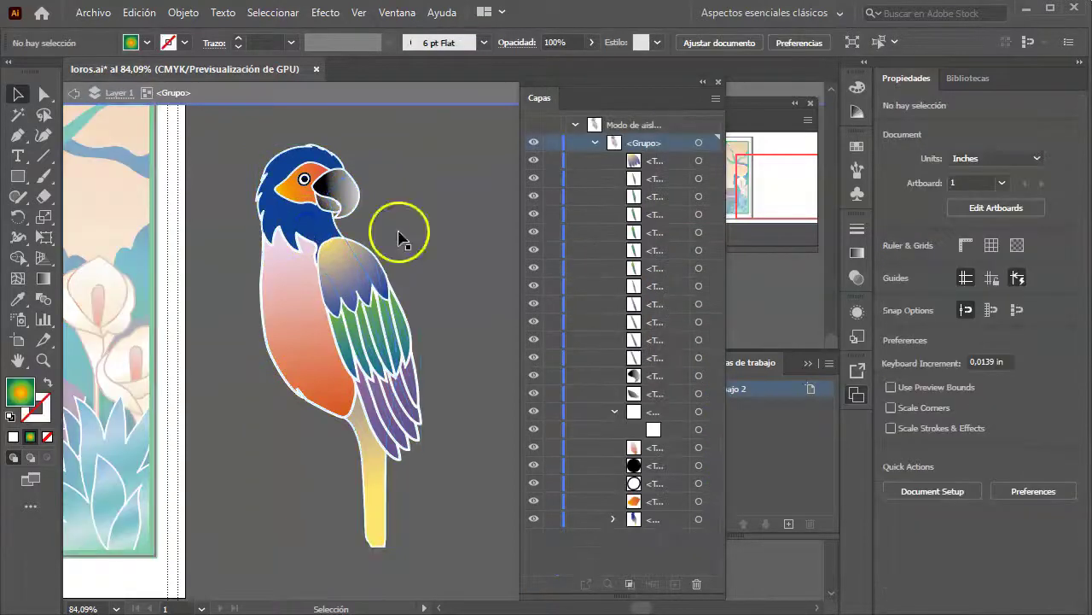
click(530, 147)
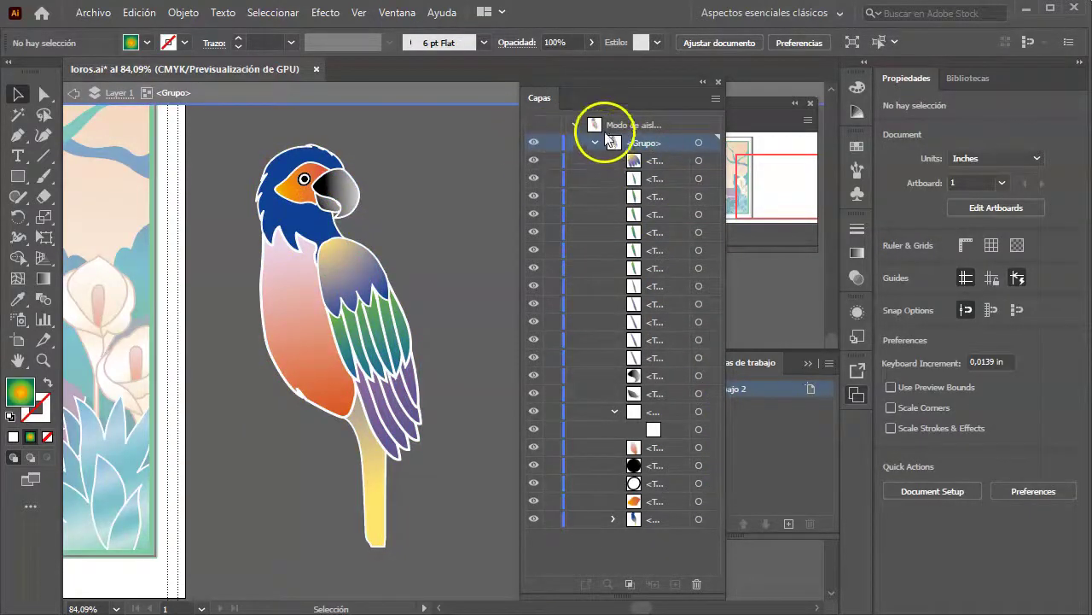
drag(316, 243, 299, 273)
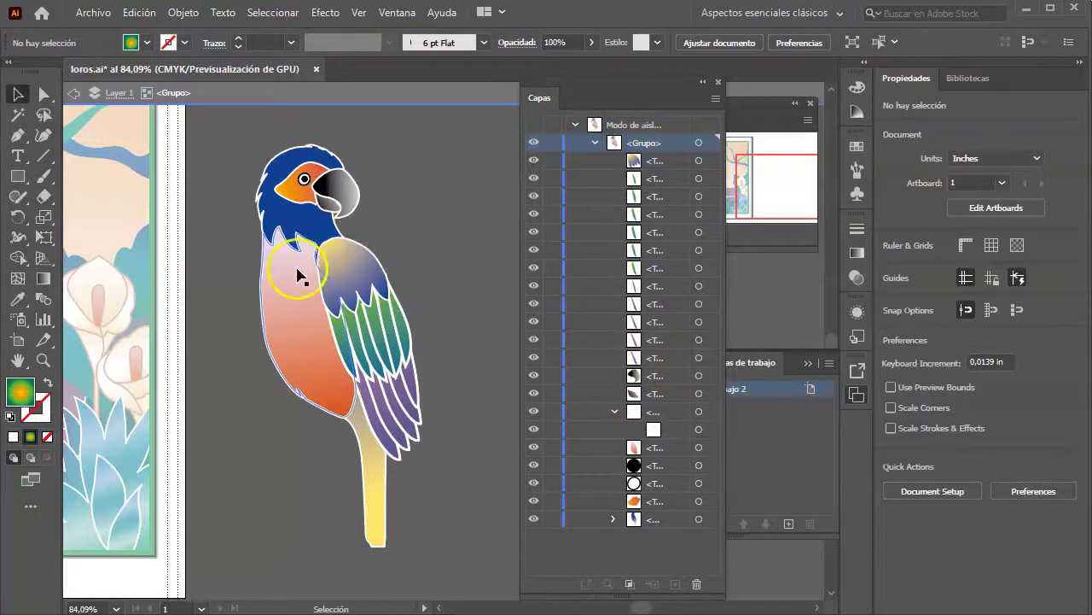
click(287, 285)
click(384, 271)
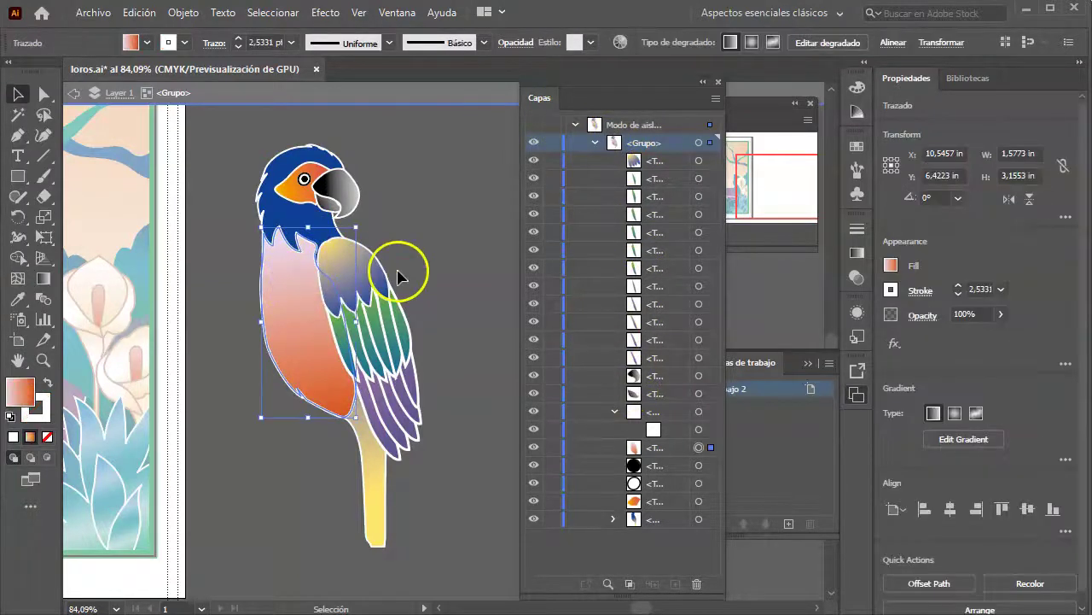
click(341, 170)
drag(352, 201, 372, 192)
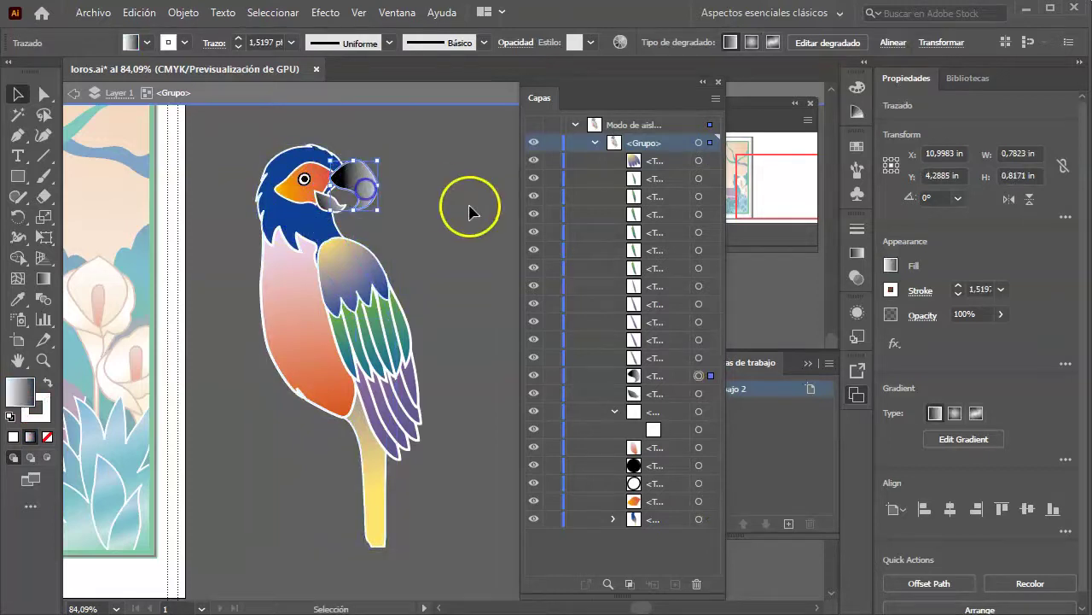
drag(349, 272, 366, 271)
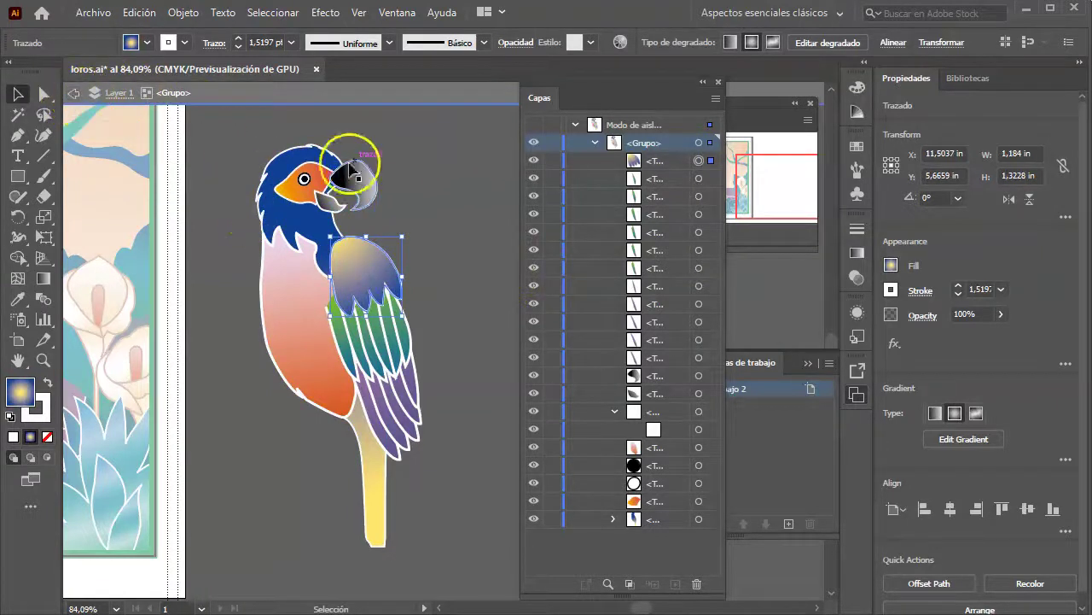
Step: Exit isolation mode and nudge the whole parrot group slightly up and left
double_click(441, 158)
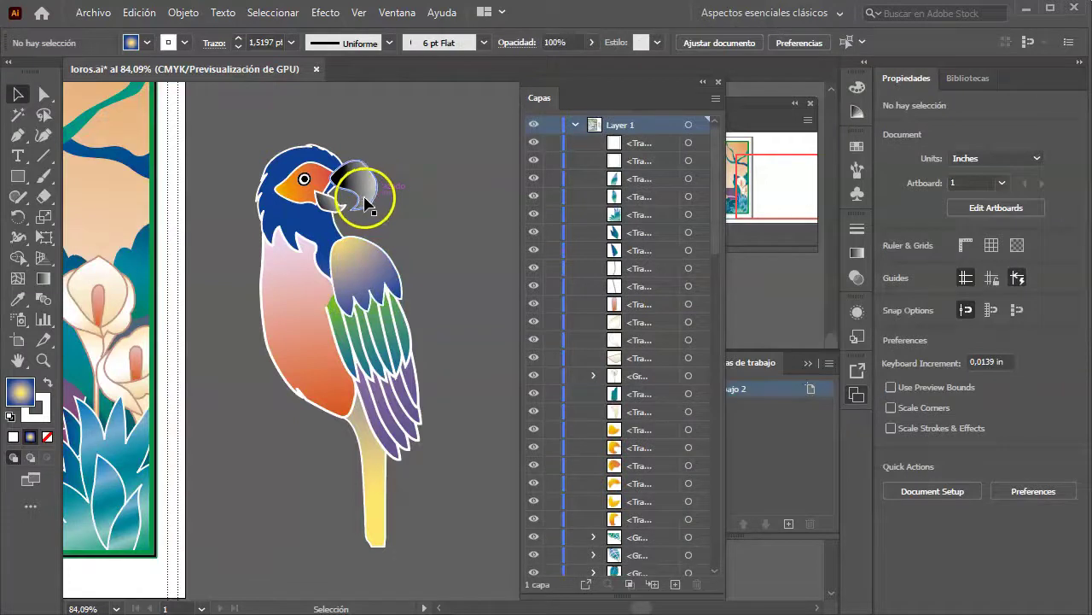
click(365, 203)
drag(382, 239, 377, 231)
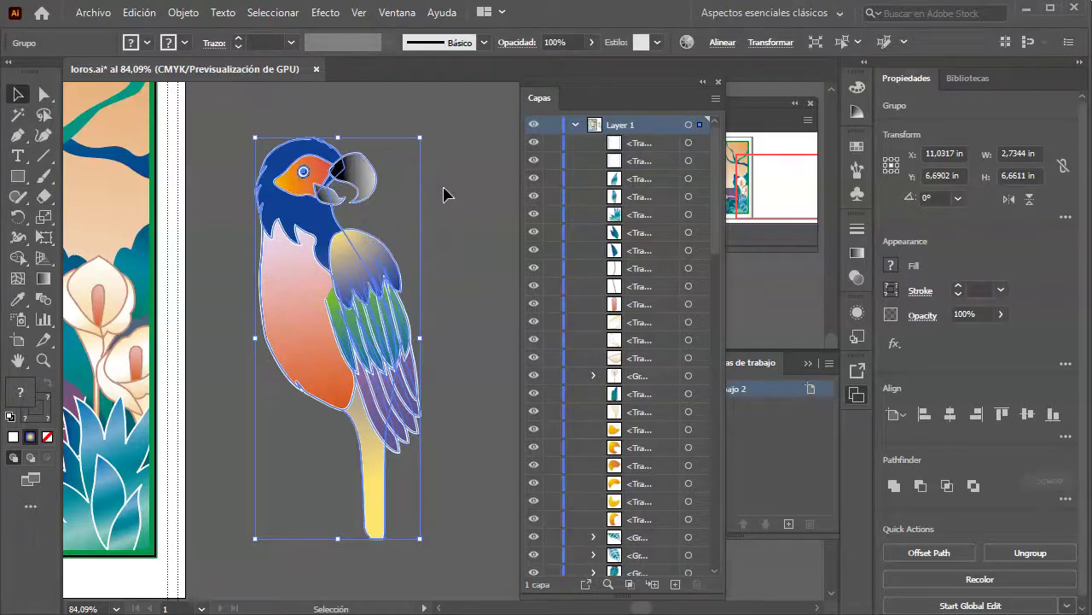
Step: Isolate the parrot group, then its subgroup, and pick the blue-to-yellow gradient body shape
double_click(299, 280)
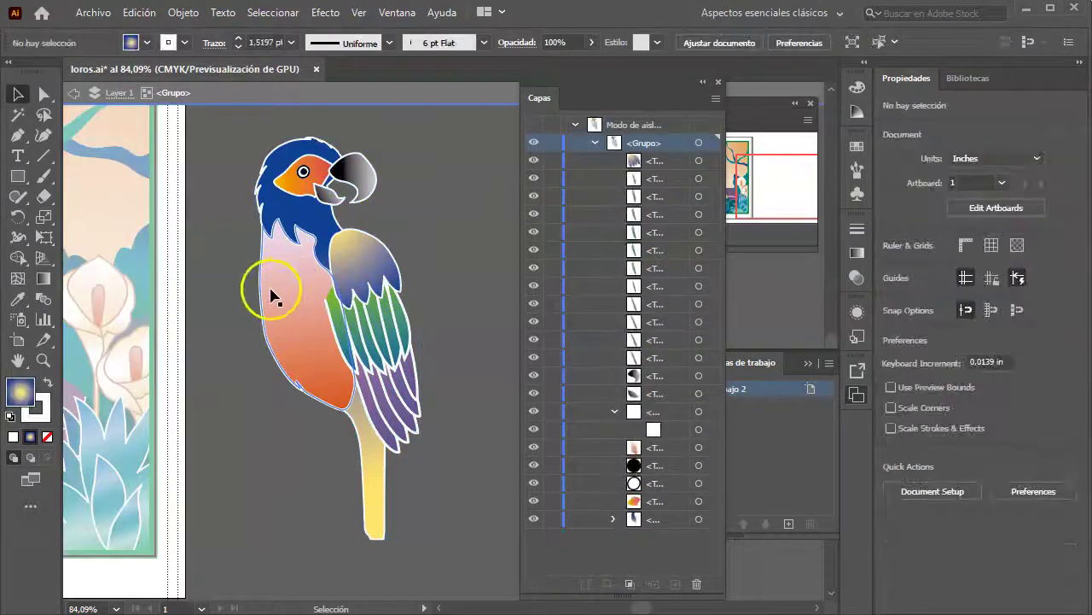
mouse_move(245, 283)
mouse_down()
mouse_move(338, 306)
mouse_move(401, 350)
mouse_up()
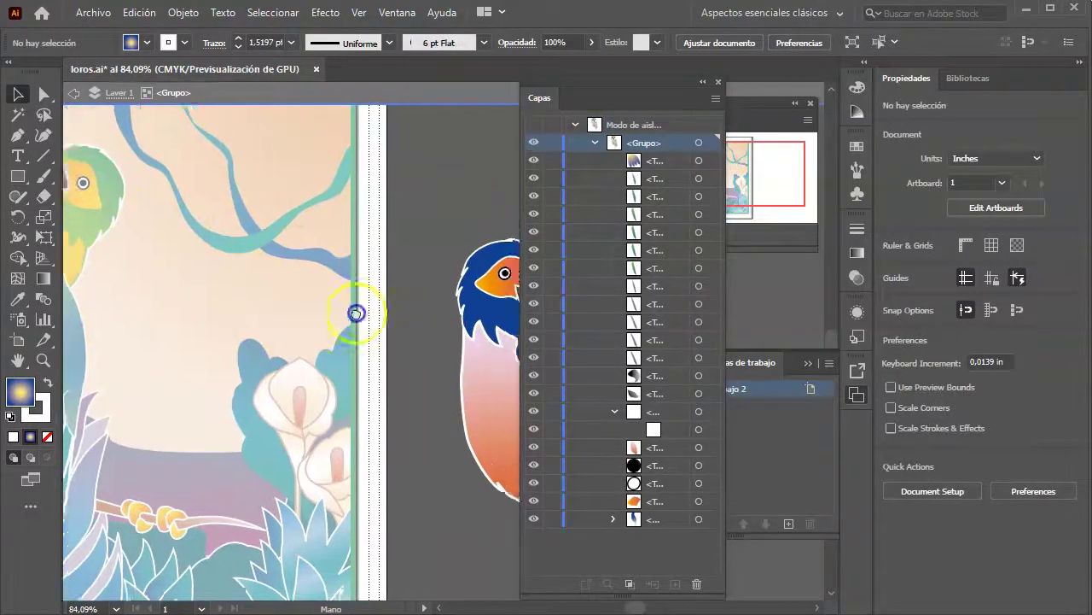
drag(408, 323, 210, 271)
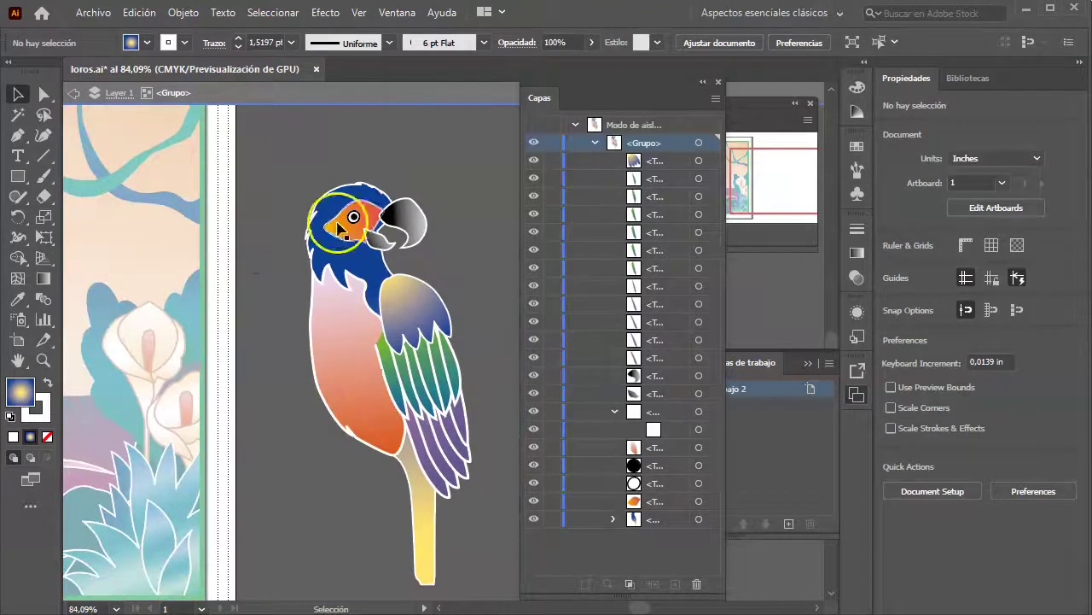
click(367, 280)
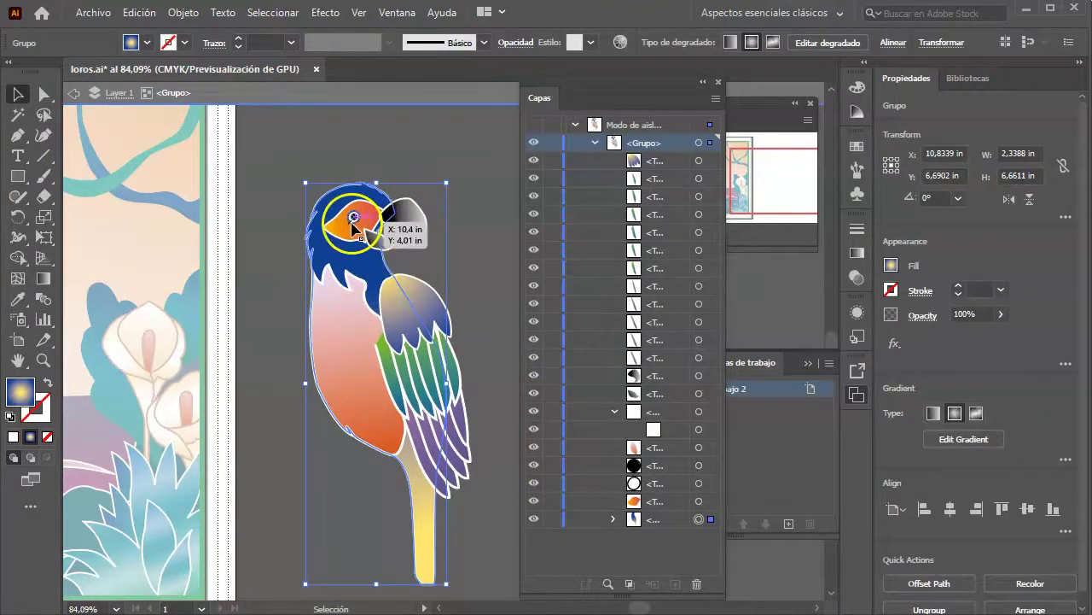
double_click(352, 266)
key(Delete)
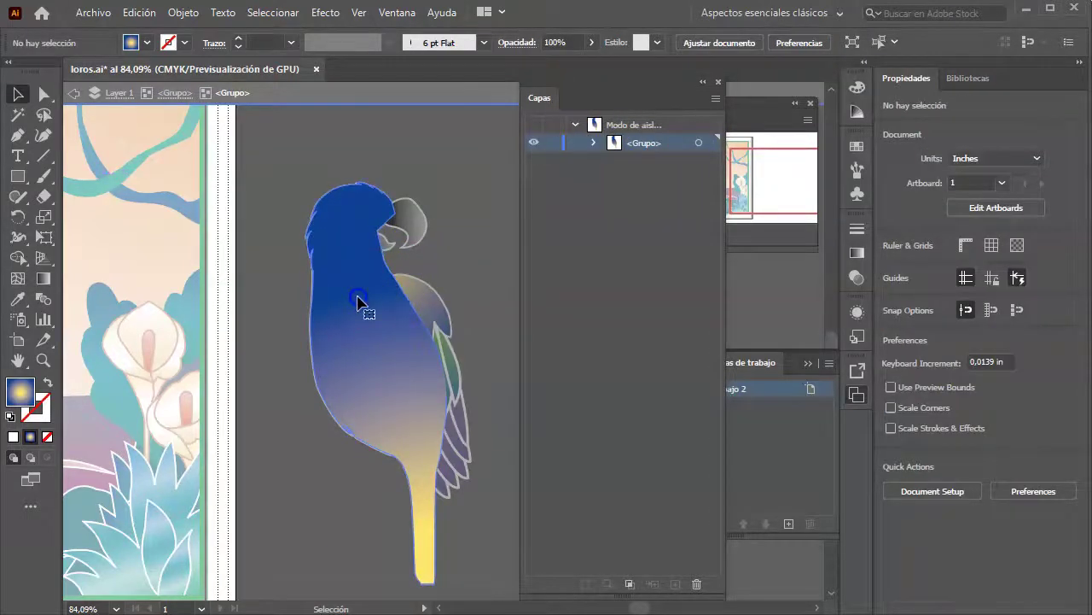
click(360, 303)
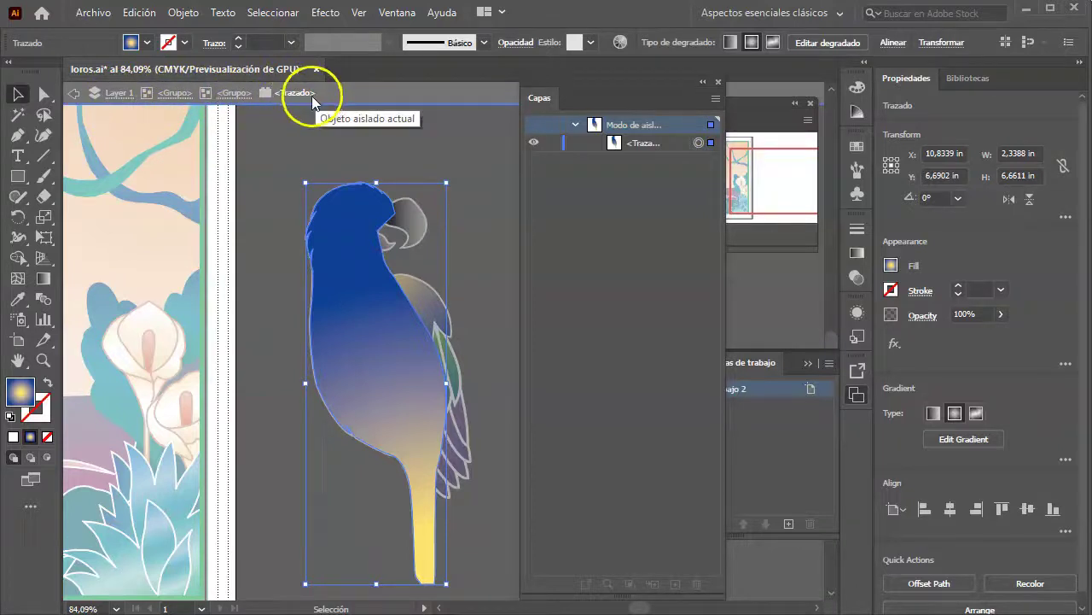
Step: Draw a gradient rectangle above the parrot, exit isolation, and move the parrot group up-right
click(18, 176)
drag(263, 130, 467, 158)
click(19, 94)
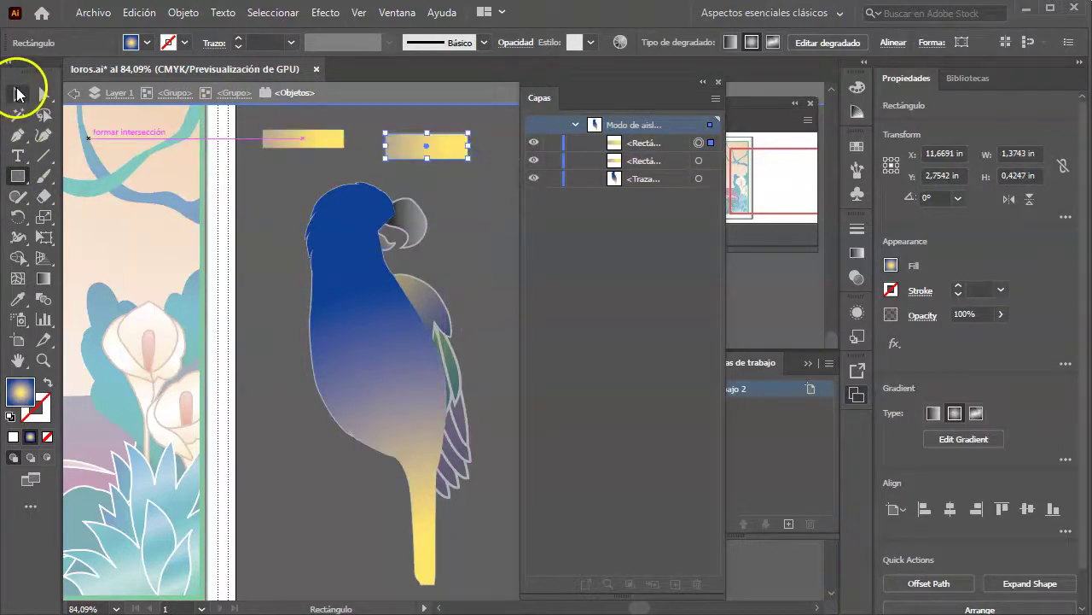
double_click(453, 202)
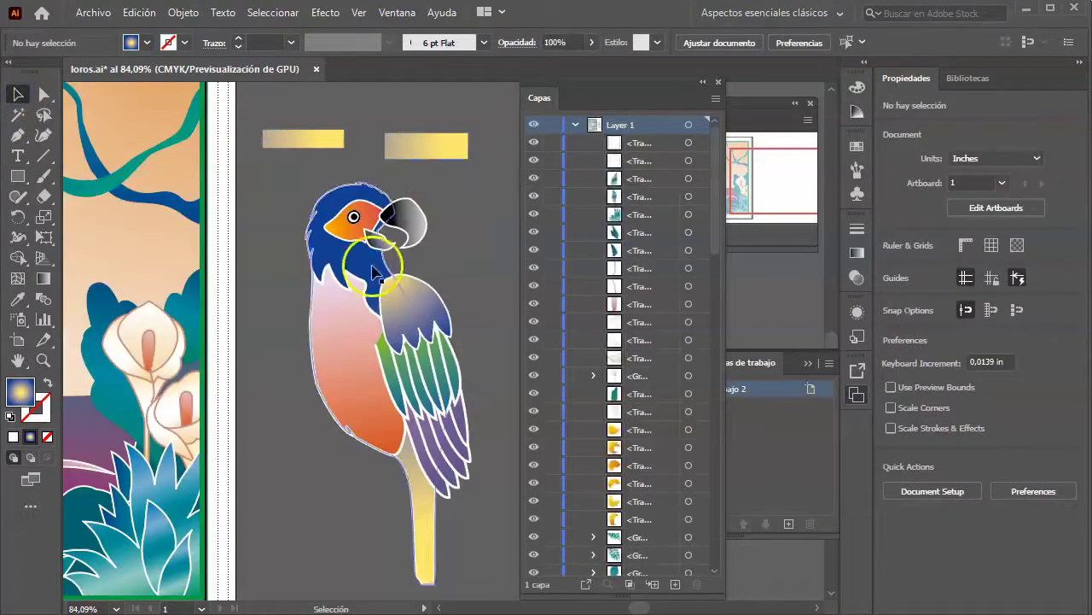
click(373, 272)
drag(373, 272, 388, 258)
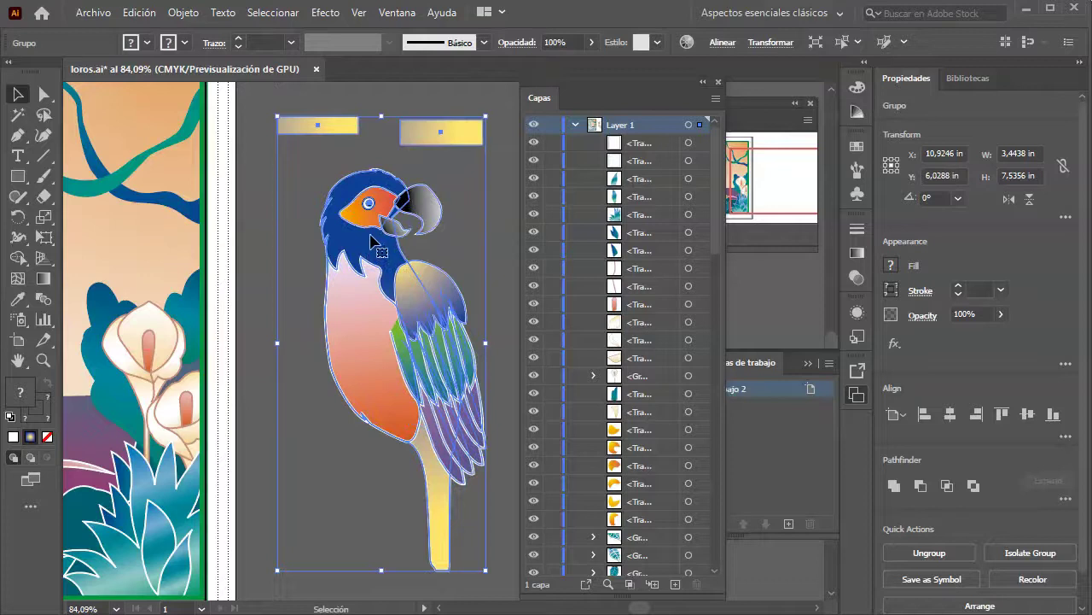
Step: Undo the move and the trial rectangles with three Ctrl+Z presses
click(317, 199)
key(ctrl+z)
key(ctrl+z)
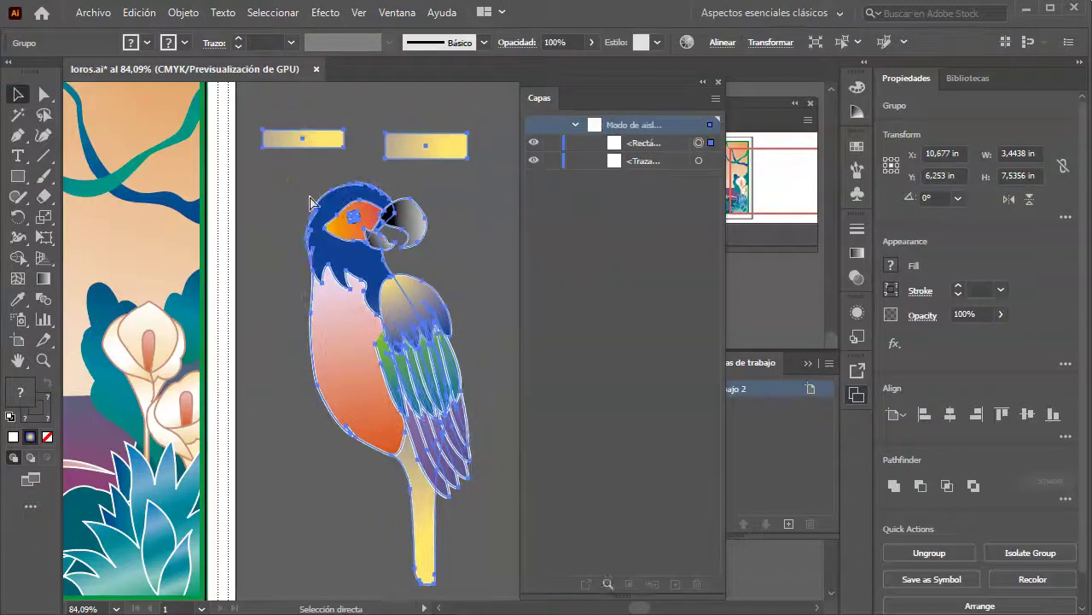
key(ctrl+z)
key(ctrl+z)
key(ctrl+z)
key(ctrl+z)
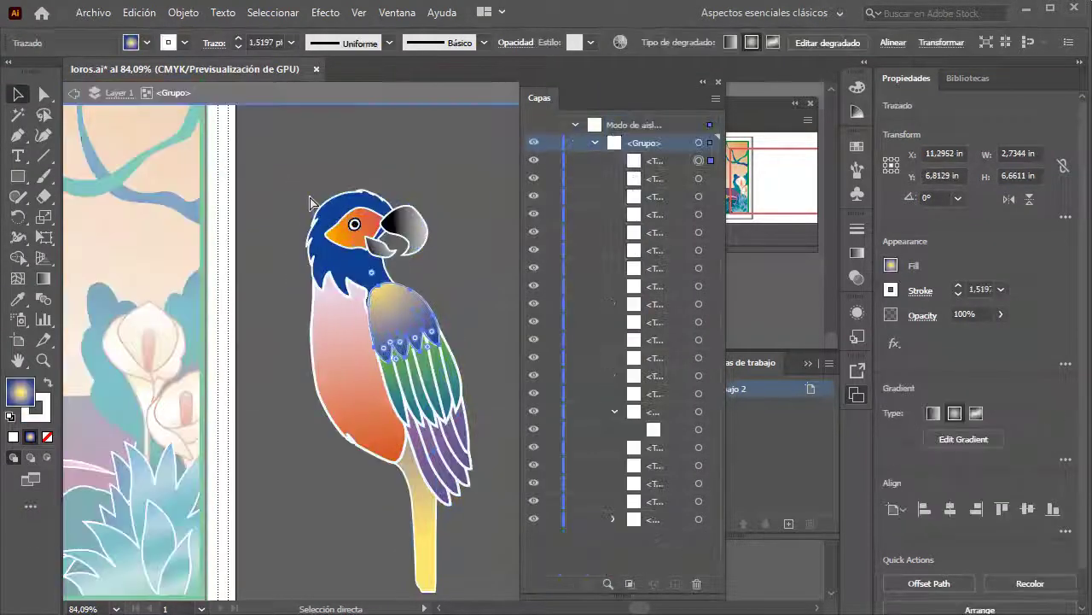
key(ctrl+z)
key(ctrl+z)
key(ctrl+z)
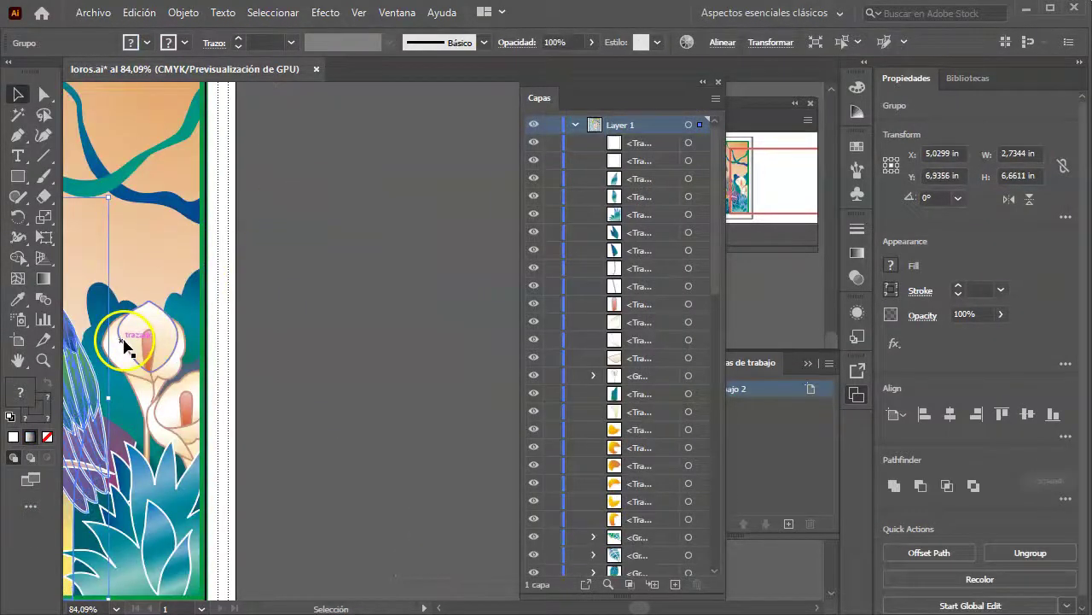
Step: Undock the floating Layers panel, then dock it and the Navigator panel as icons in the right strip
mouse_move(285, 322)
mouse_down()
mouse_move(349, 362)
mouse_move(285, 332)
mouse_up()
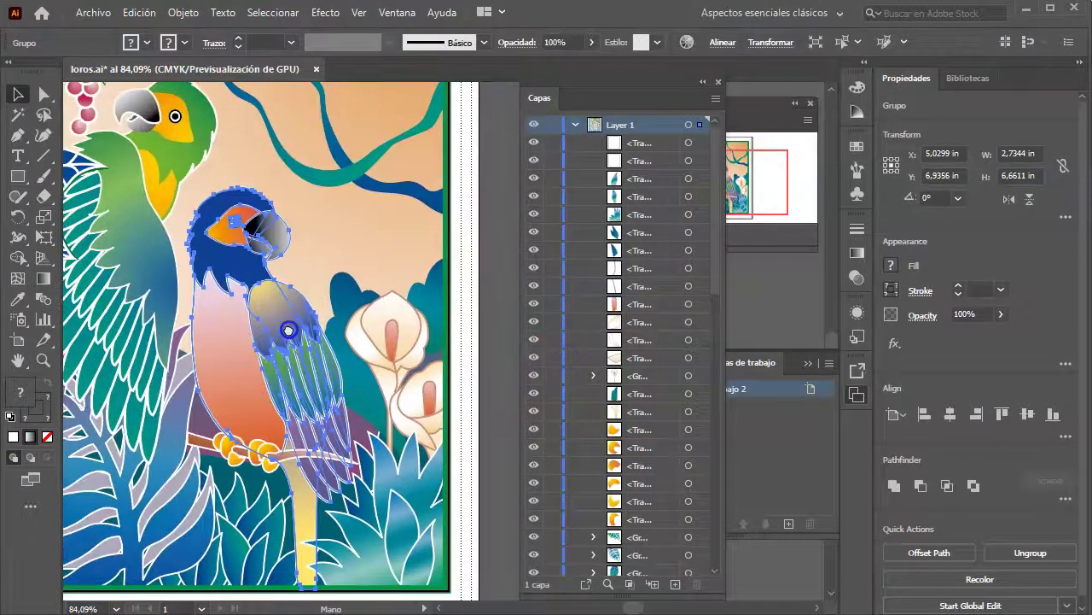
click(522, 170)
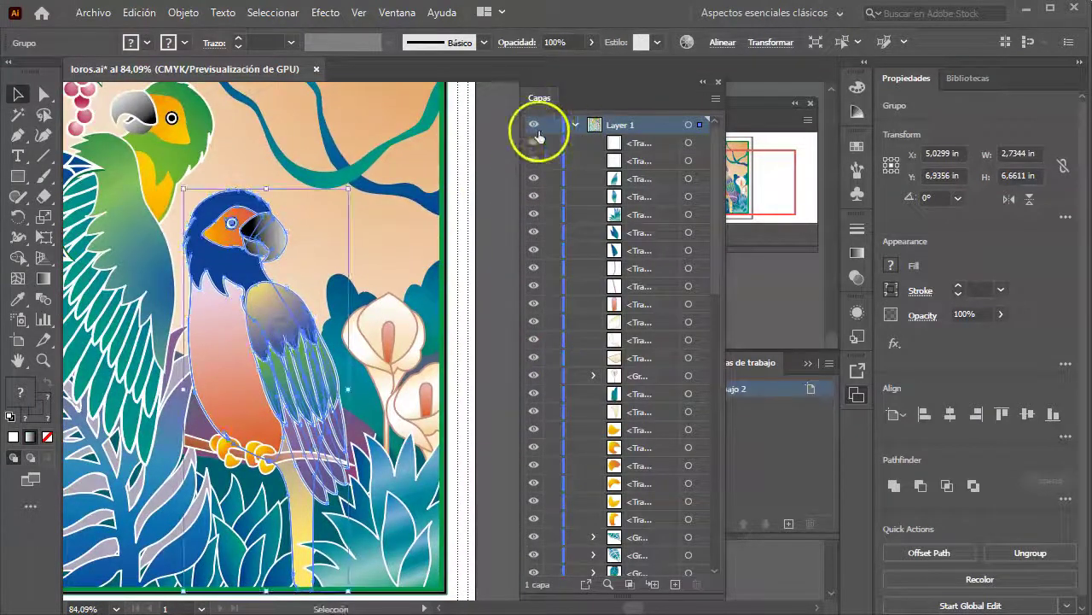
drag(556, 81, 591, 171)
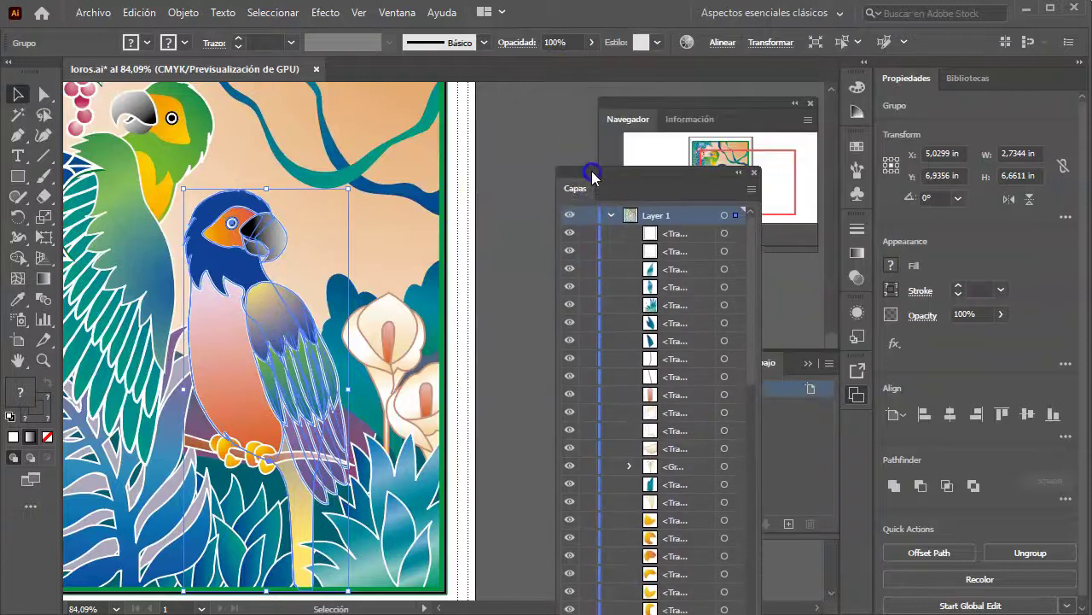
mouse_move(569, 184)
mouse_down()
mouse_move(655, 378)
mouse_move(651, 365)
mouse_up()
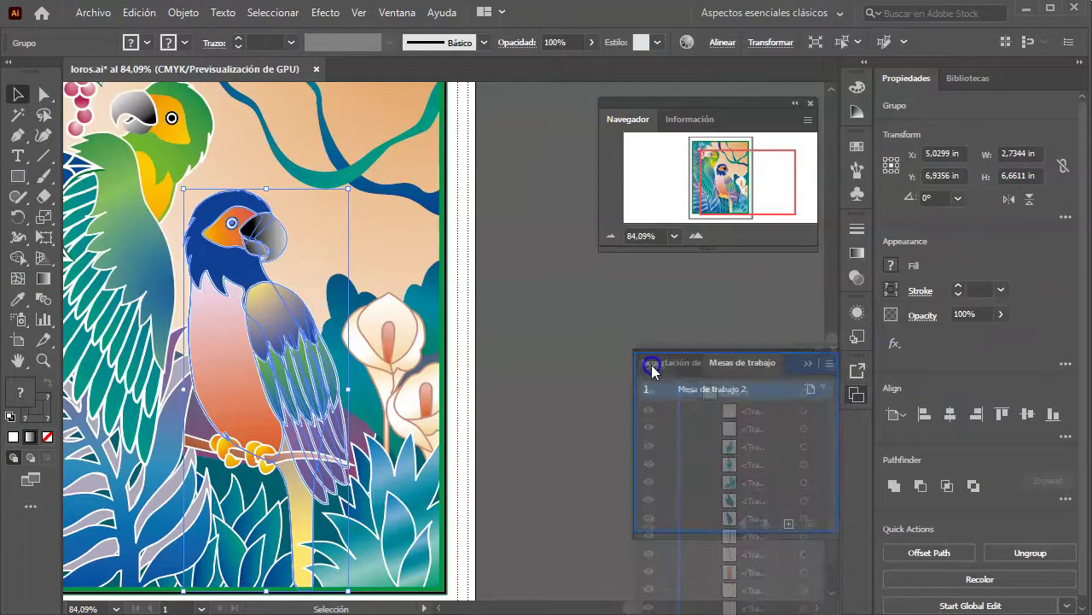
click(808, 362)
drag(857, 419, 667, 359)
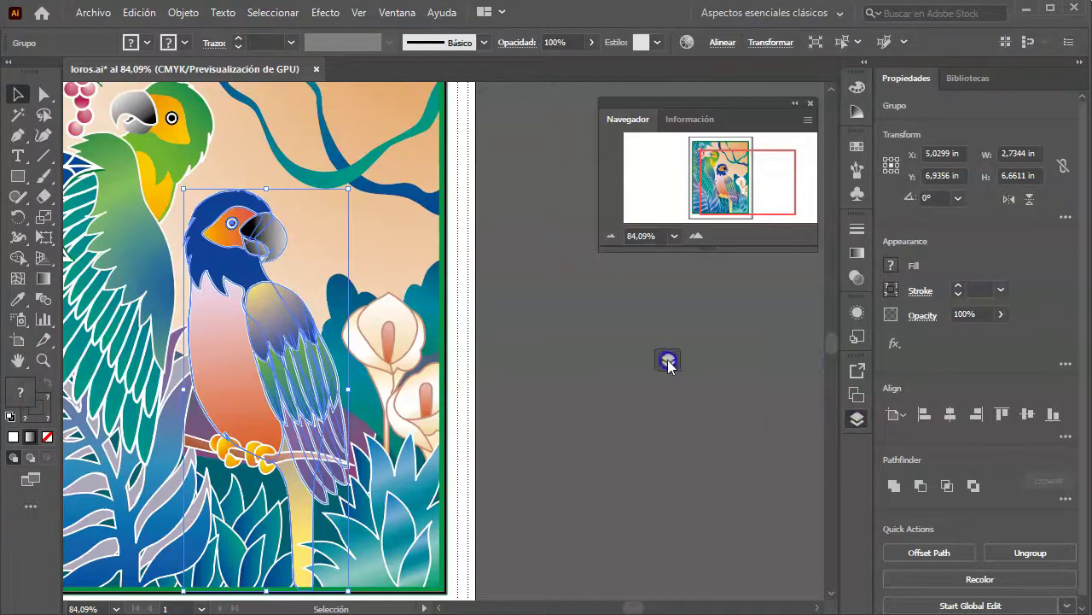
click(648, 352)
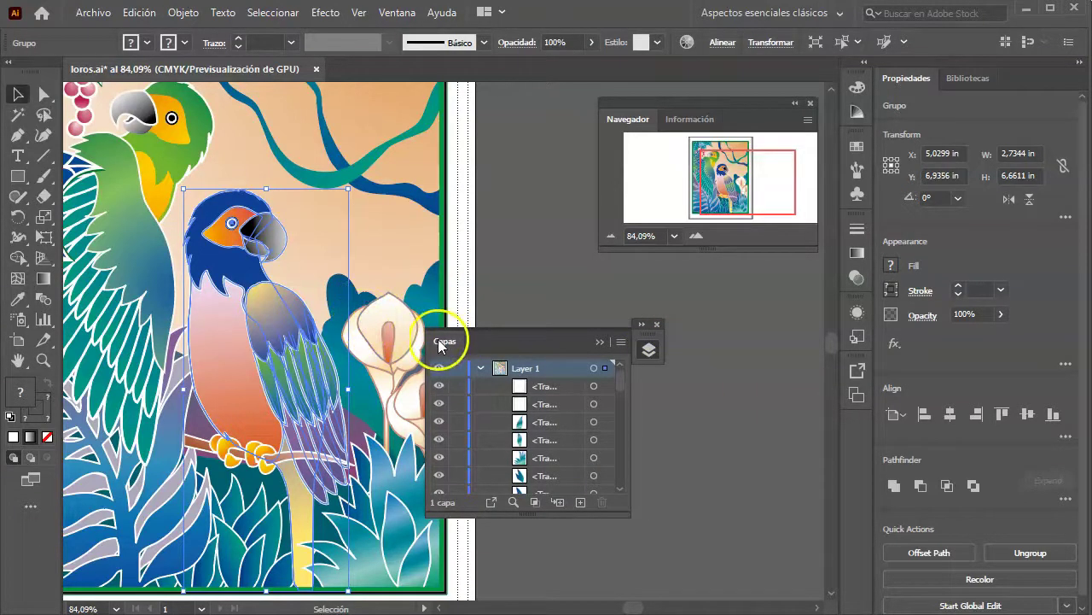
drag(438, 342, 854, 426)
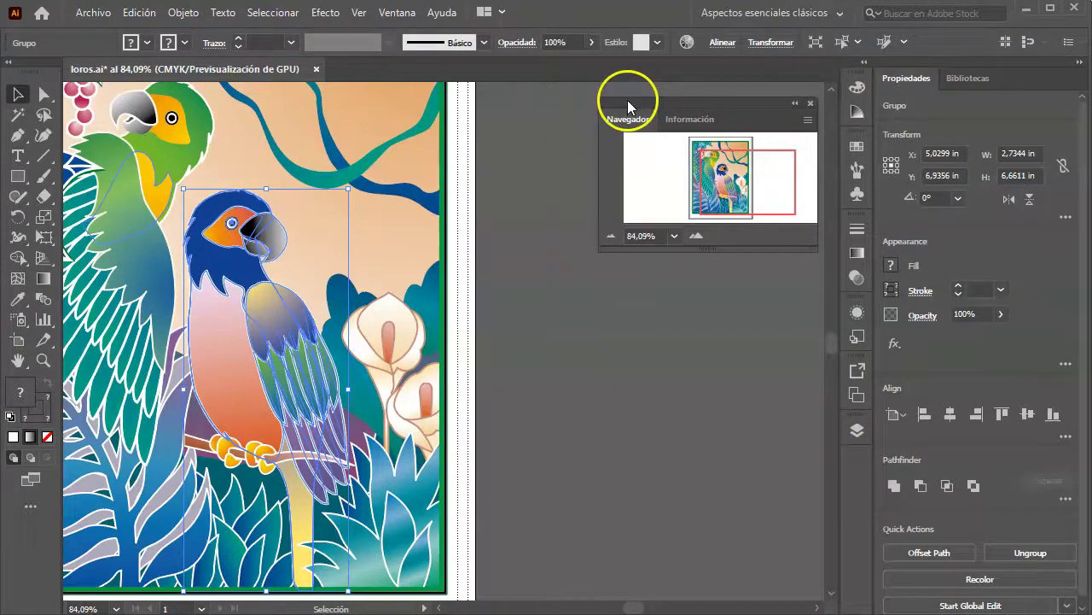
mouse_move(627, 119)
mouse_down()
mouse_move(860, 478)
mouse_move(858, 468)
mouse_up()
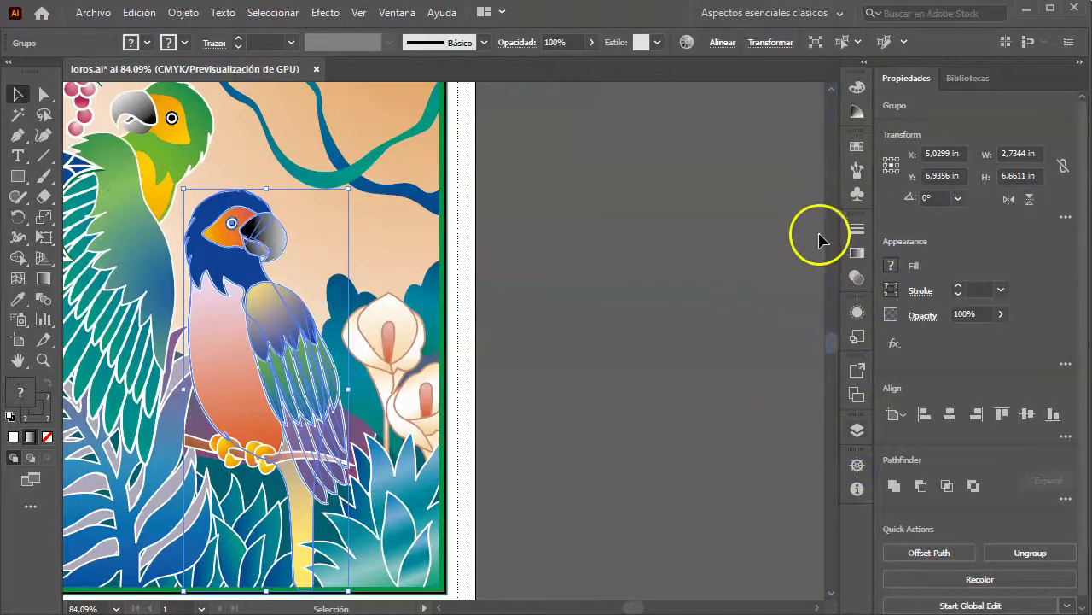
Step: Show the Color and Swatches panels from the dock, then close the loros.ai document
click(857, 86)
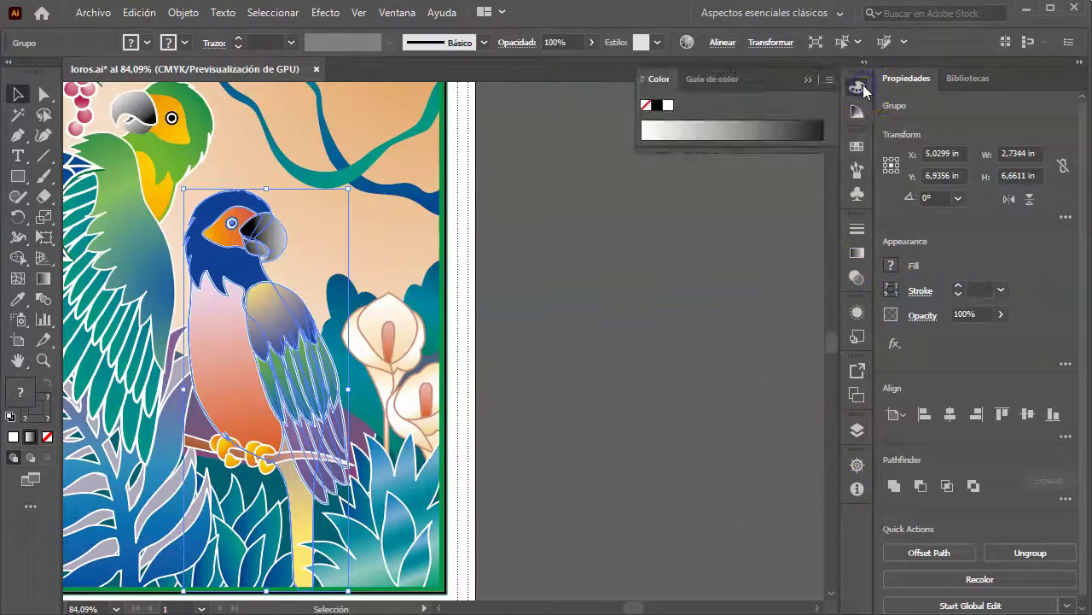
click(857, 149)
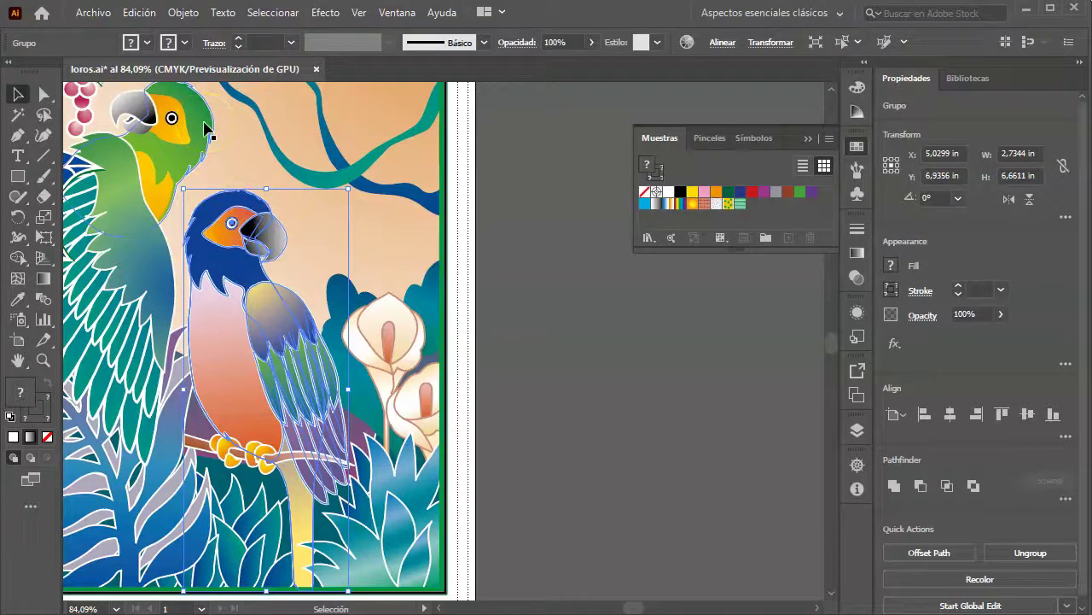
click(314, 68)
click(463, 334)
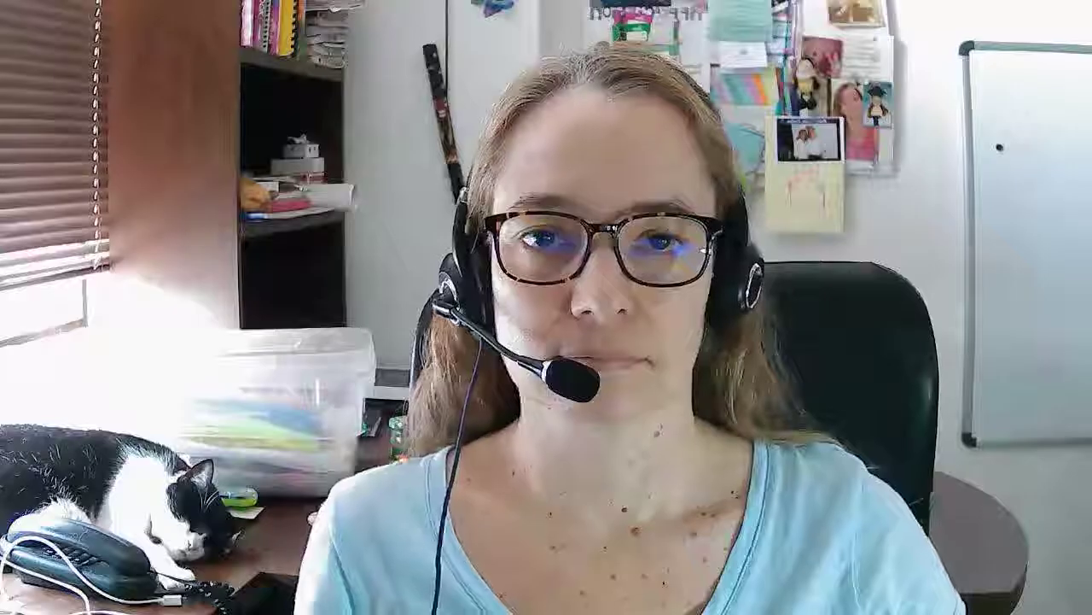